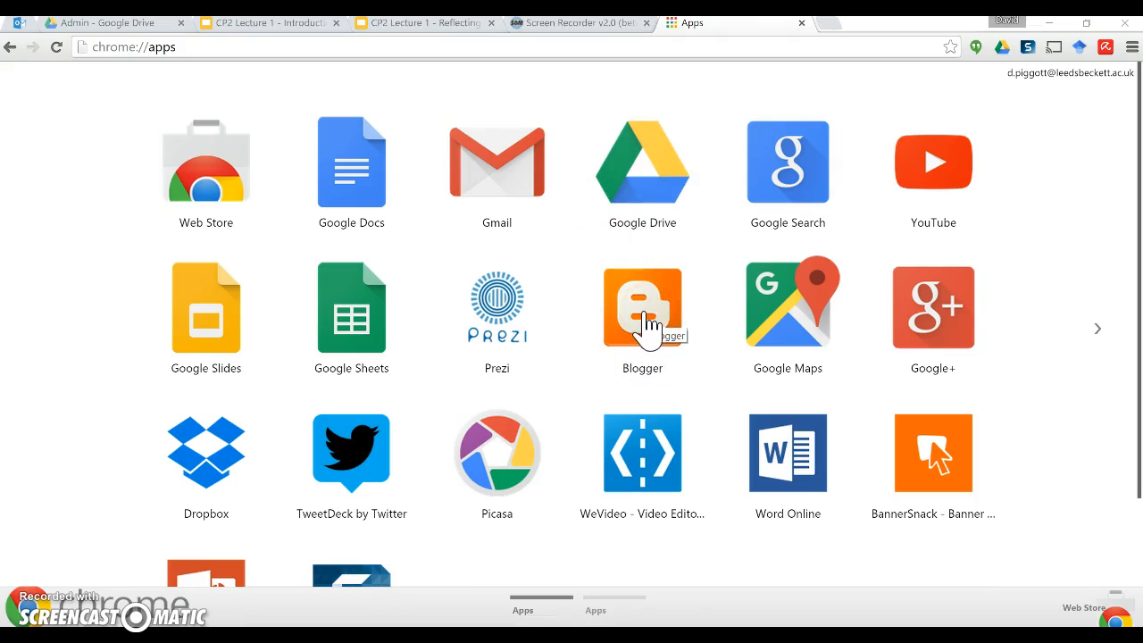
Step: Open the Blogger dashboard listing Optimising Learning and Development and FA PG Cert Sport Coaching
click(641, 321)
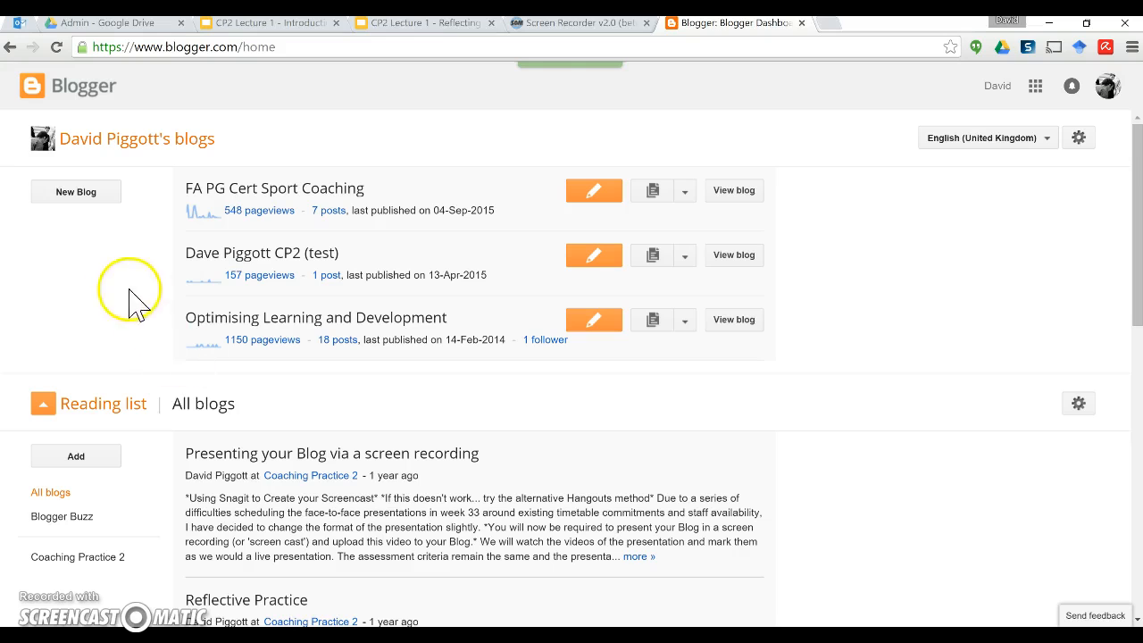
Step: Start a new blog, entering its title and a name-based blogspot address, and check availability
click(81, 193)
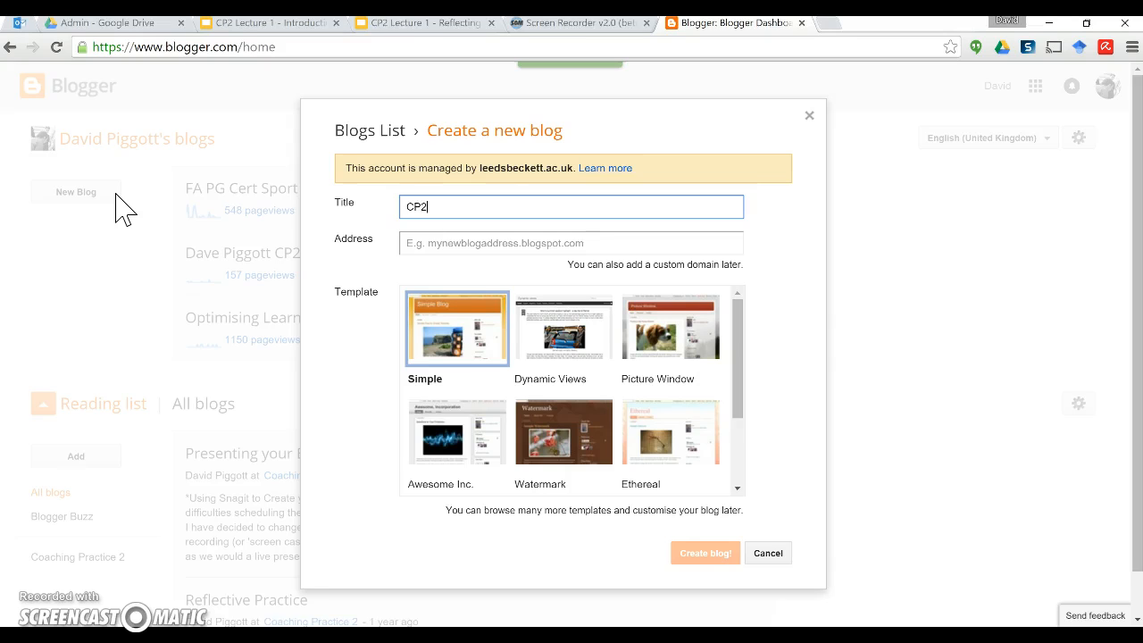
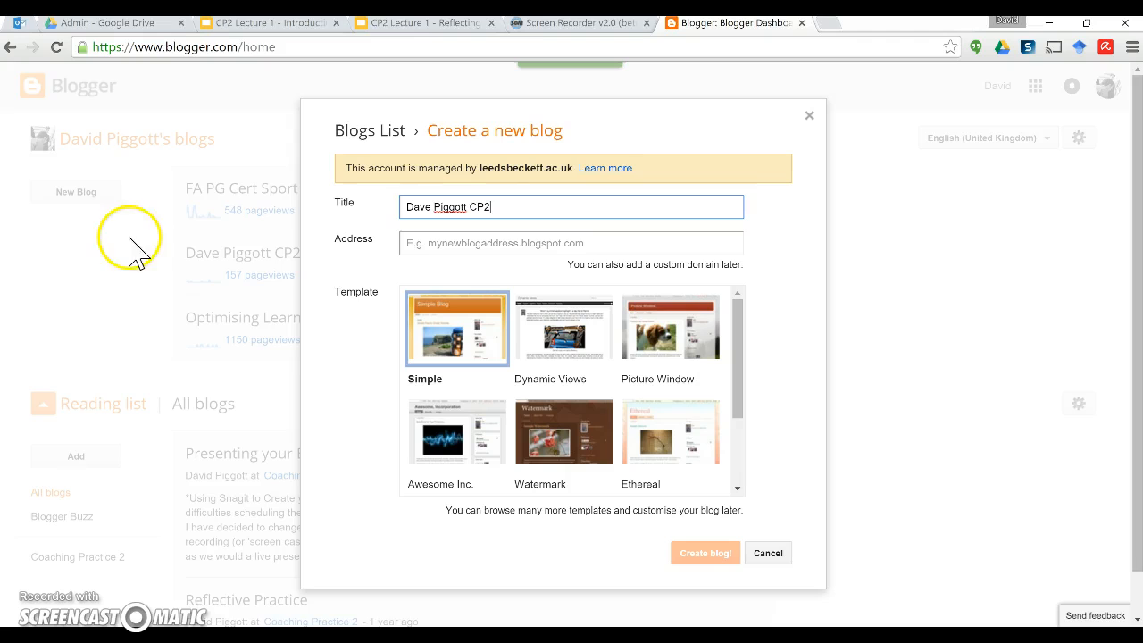
click(481, 243)
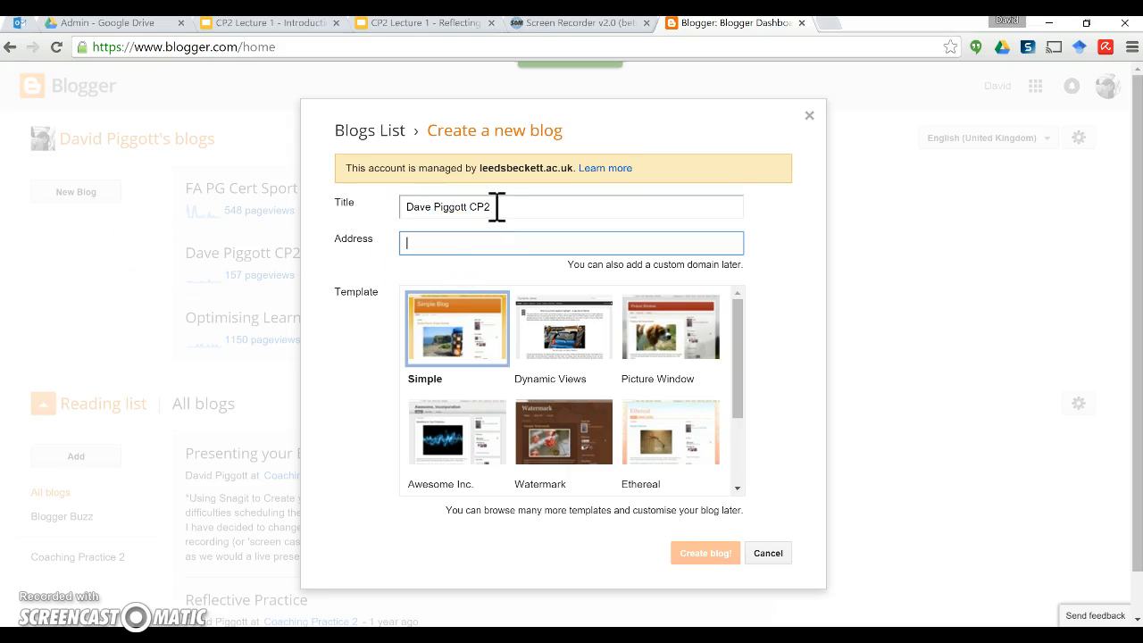
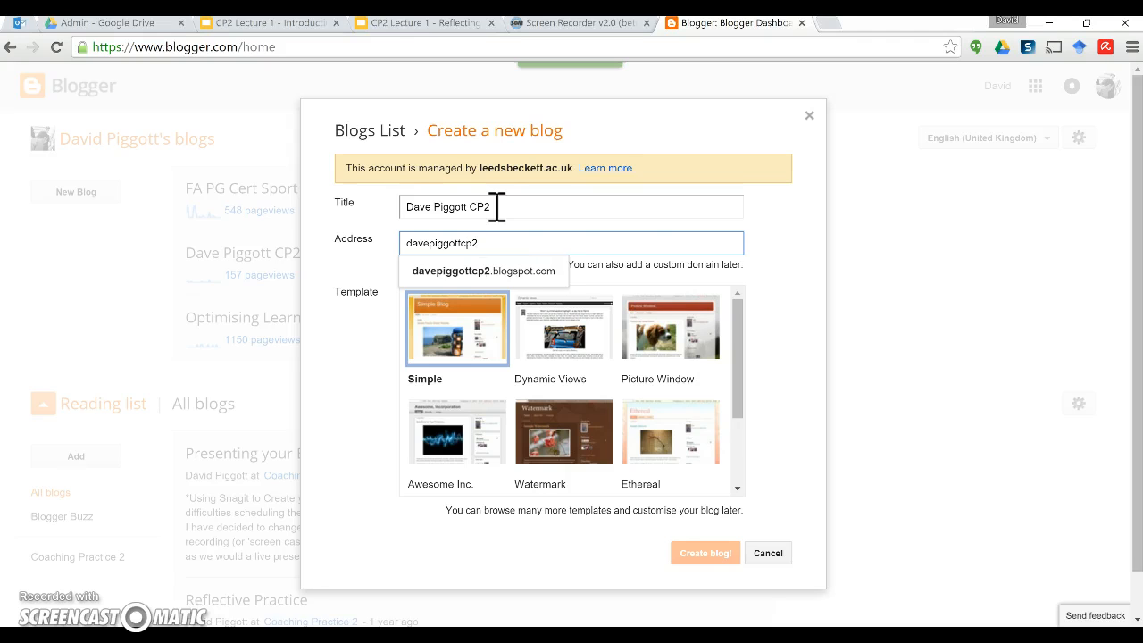
click(754, 250)
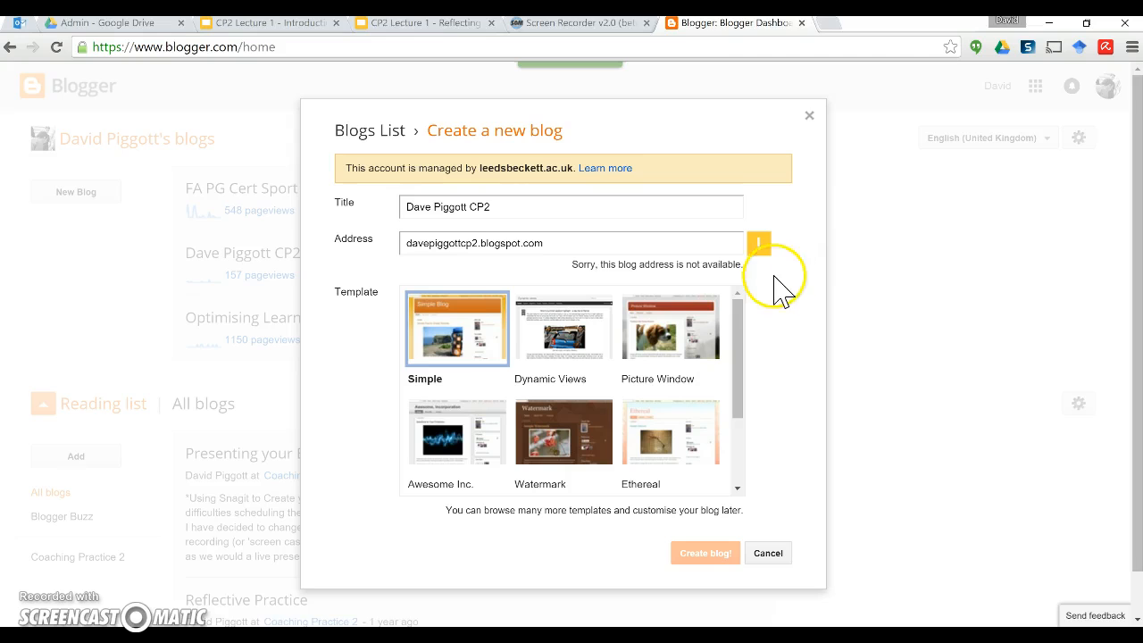
Step: Correct the address spelling until it is available, then create the blog on the Simple template
click(454, 244)
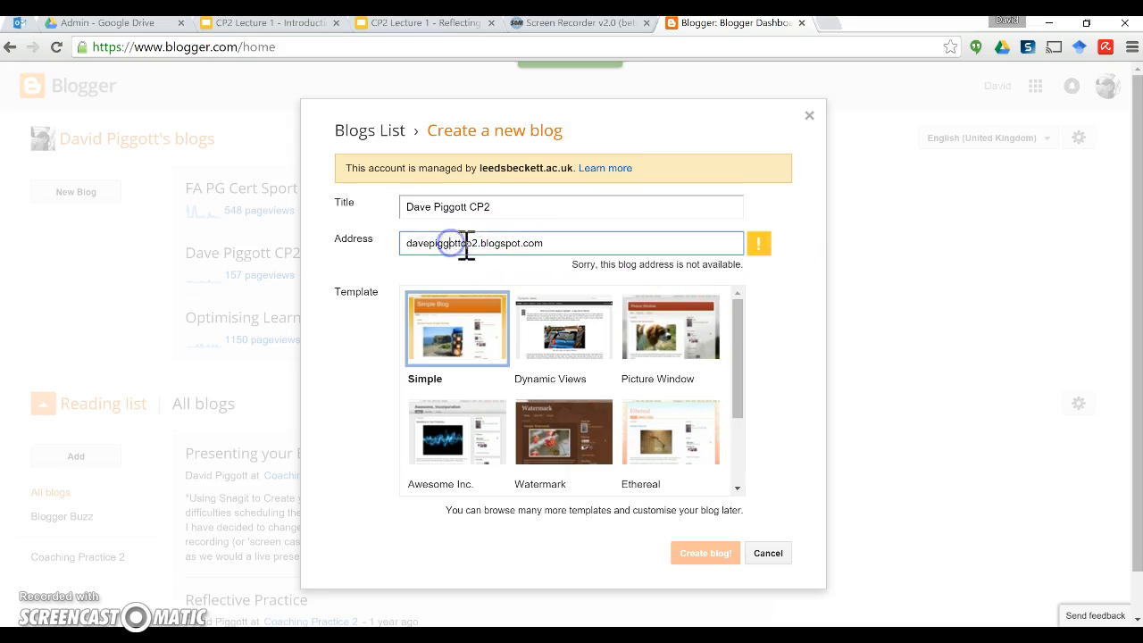
click(480, 243)
key(BackSpace)
text(id)
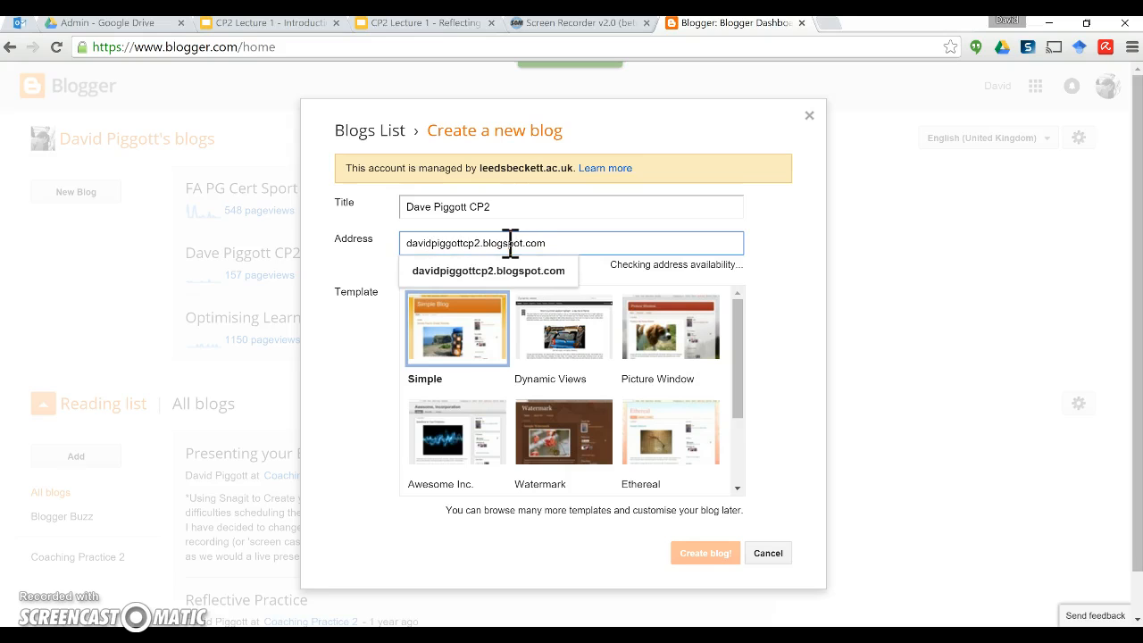
click(791, 268)
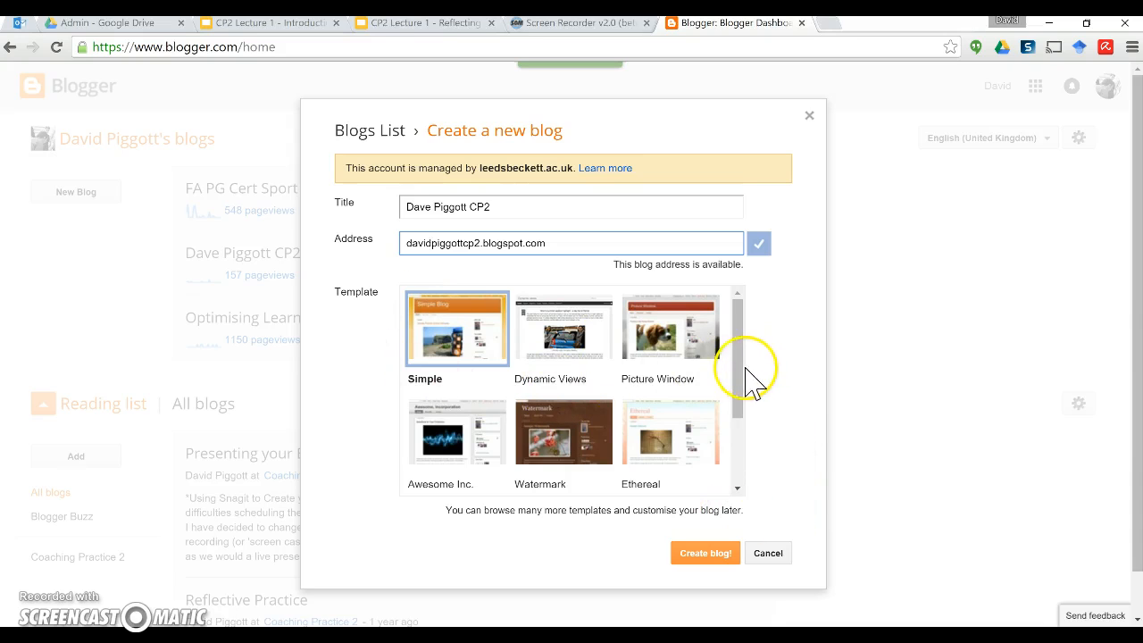
drag(738, 384, 730, 357)
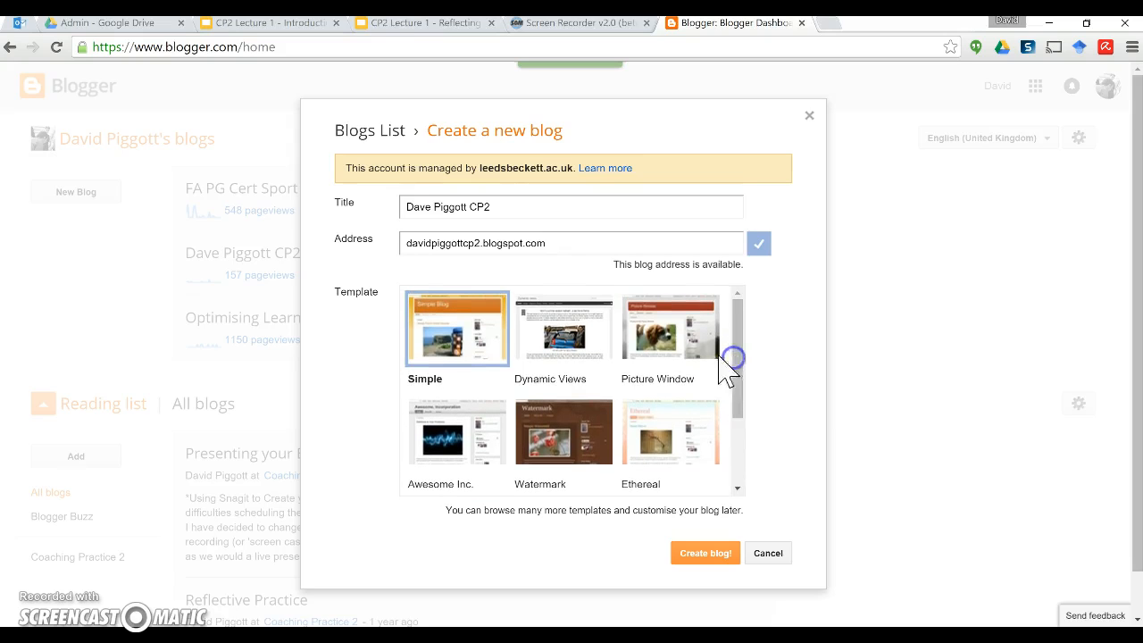
click(702, 553)
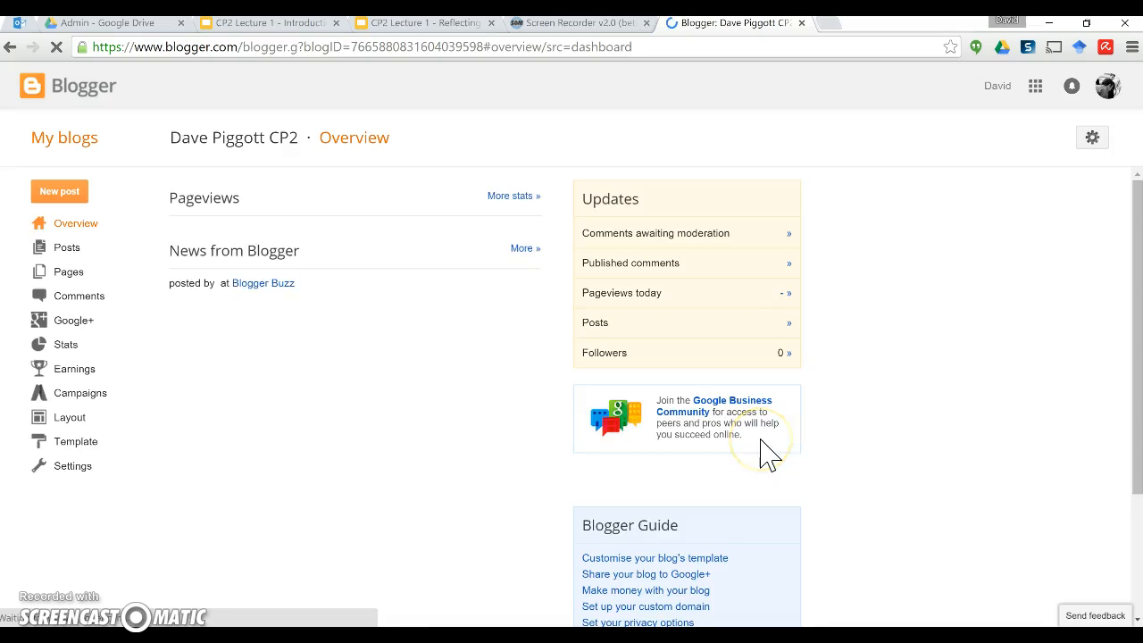
Step: Let the CP2 blog's Overview load, showing zero pageviews, posts, comments and followers
click(914, 384)
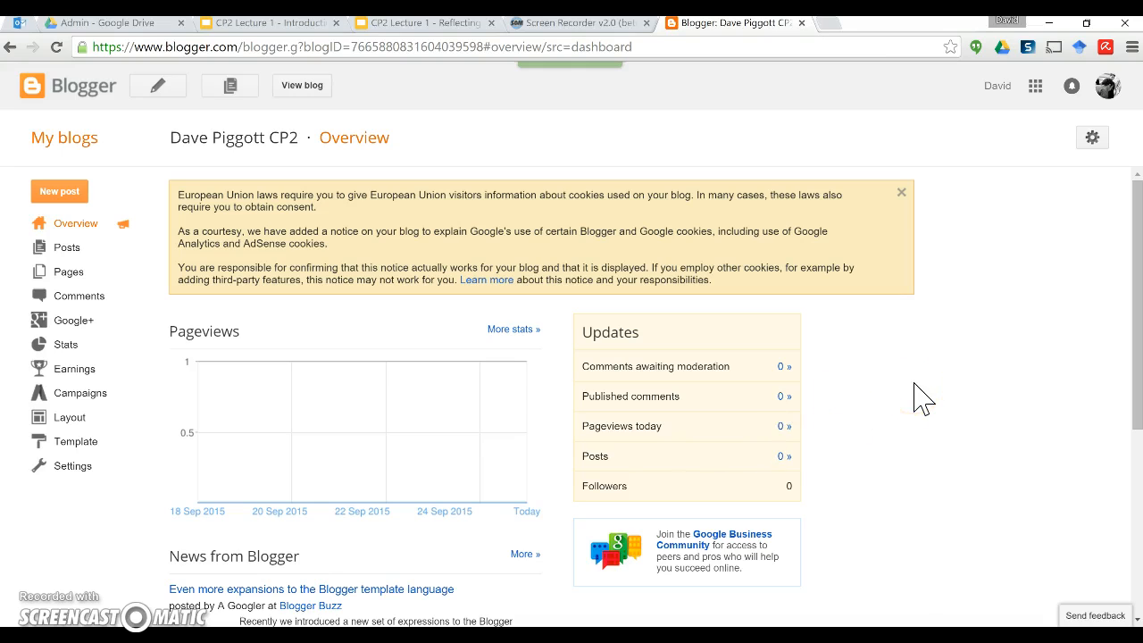
click(937, 404)
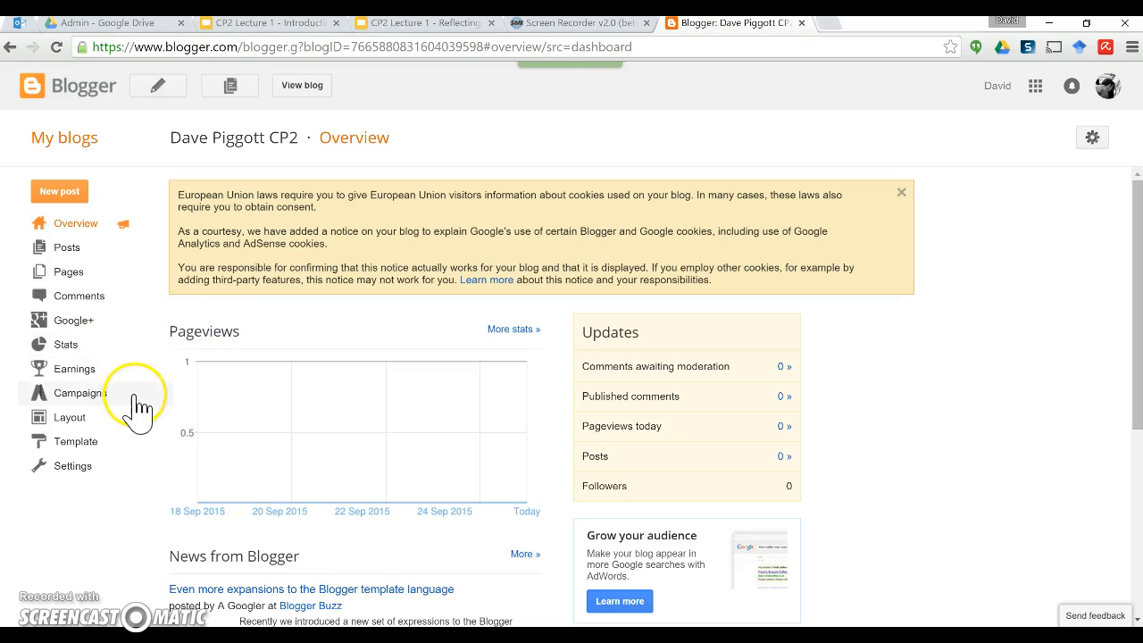
Step: In Basic settings, set the blog description to the author's placement reflections and save it
click(71, 466)
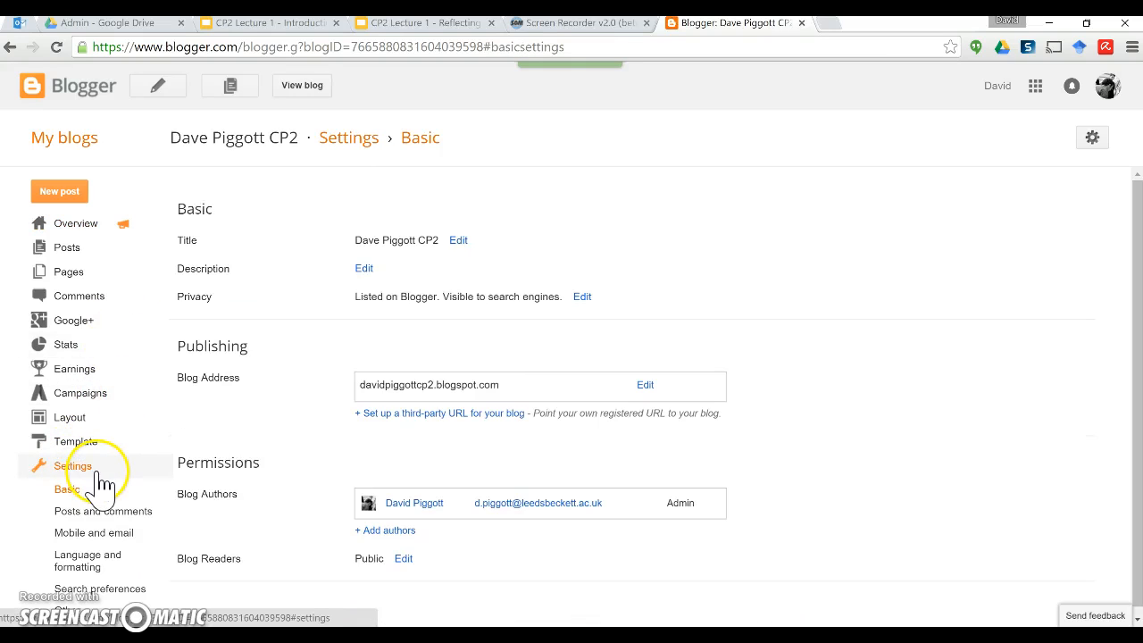
click(365, 268)
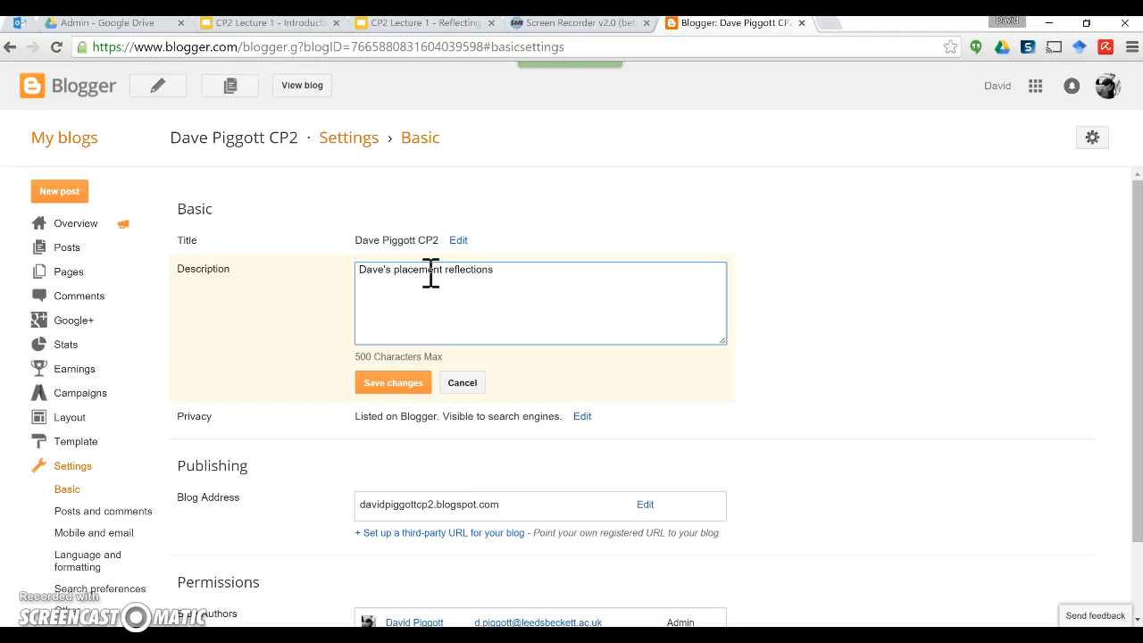
click(402, 386)
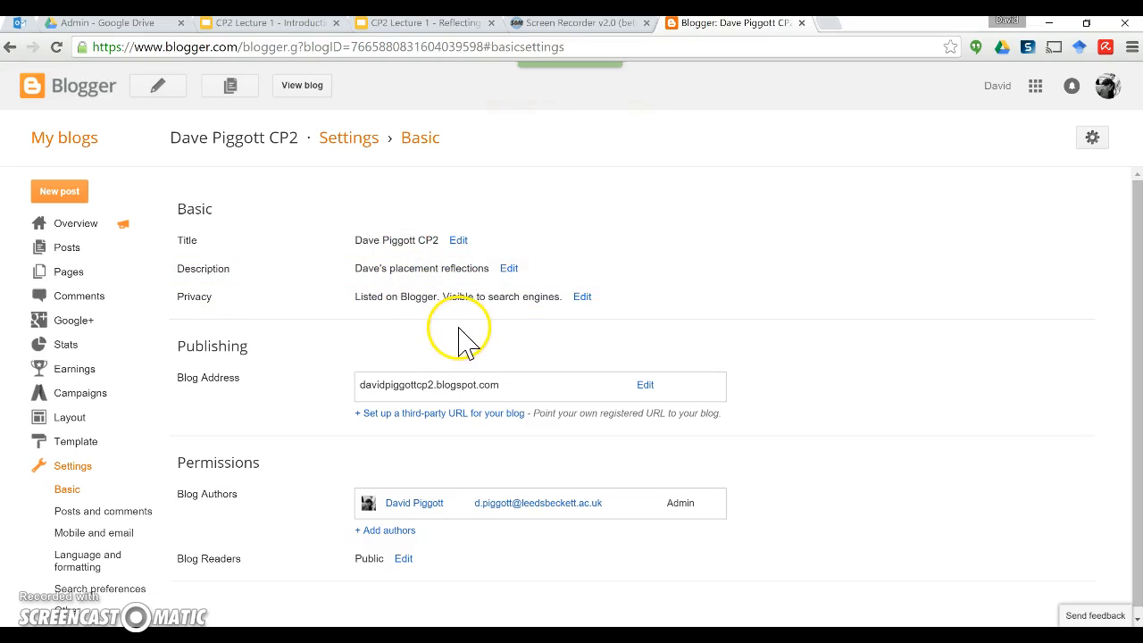
Step: Set Privacy so the blog is not listed on Blogger and hidden from search engines
click(583, 300)
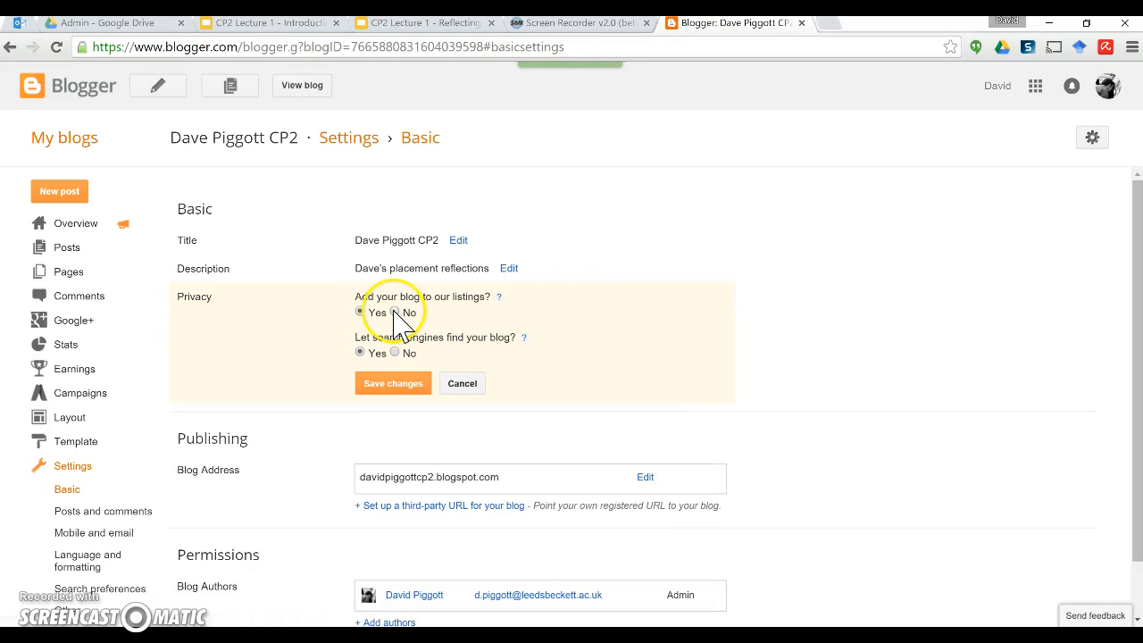
click(394, 311)
click(395, 352)
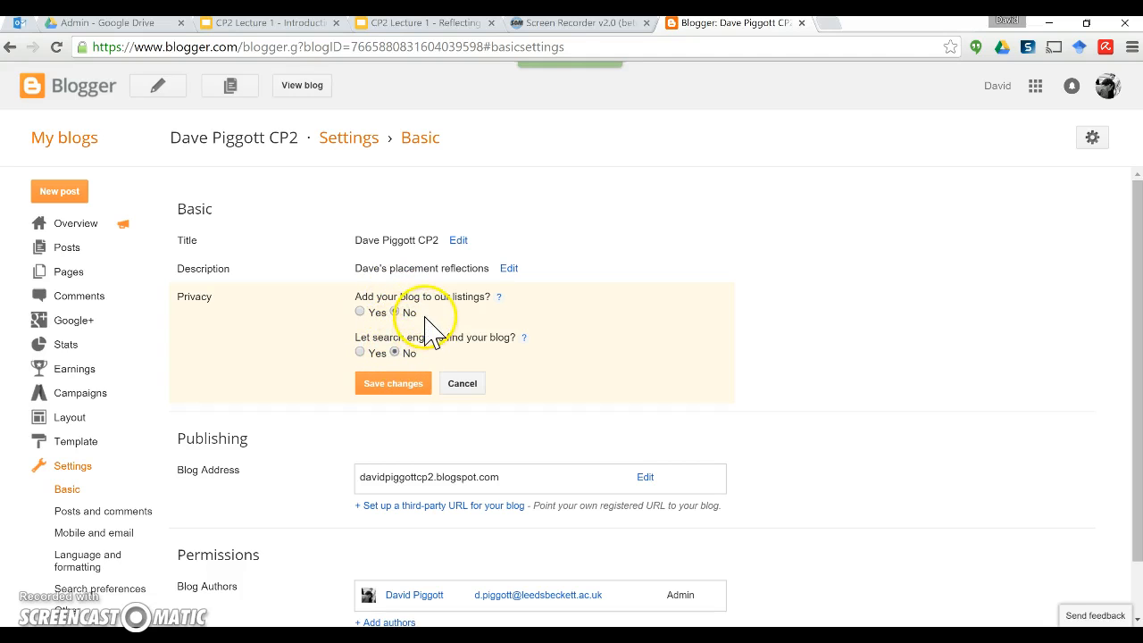
click(402, 385)
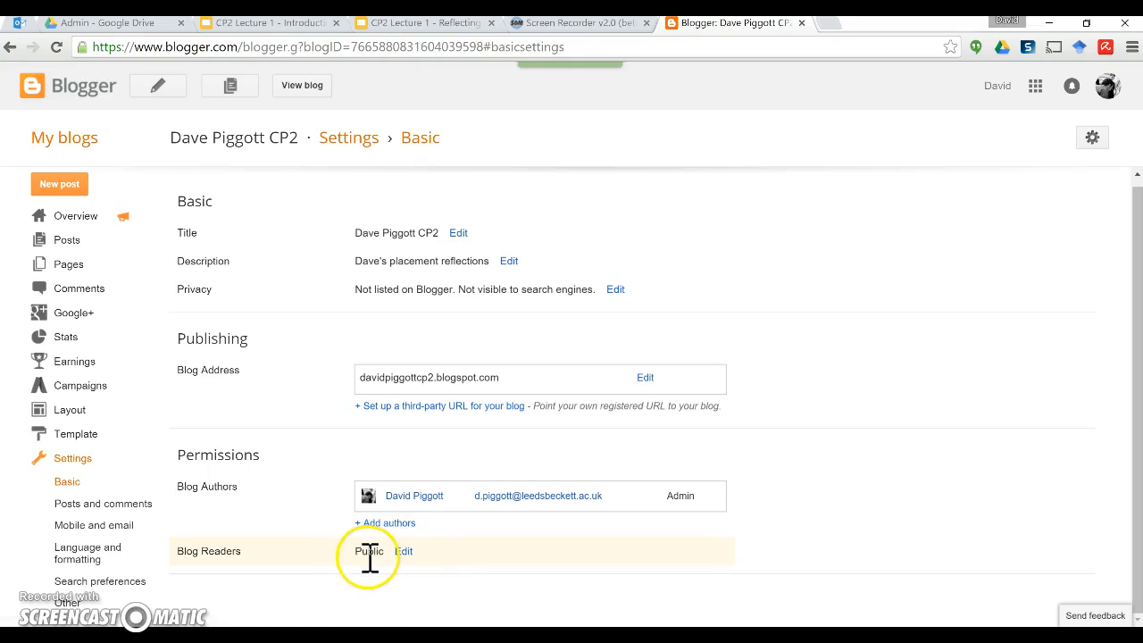
Step: Open the Blog Readers options, trying the authors-only and chosen-readers settings
click(329, 486)
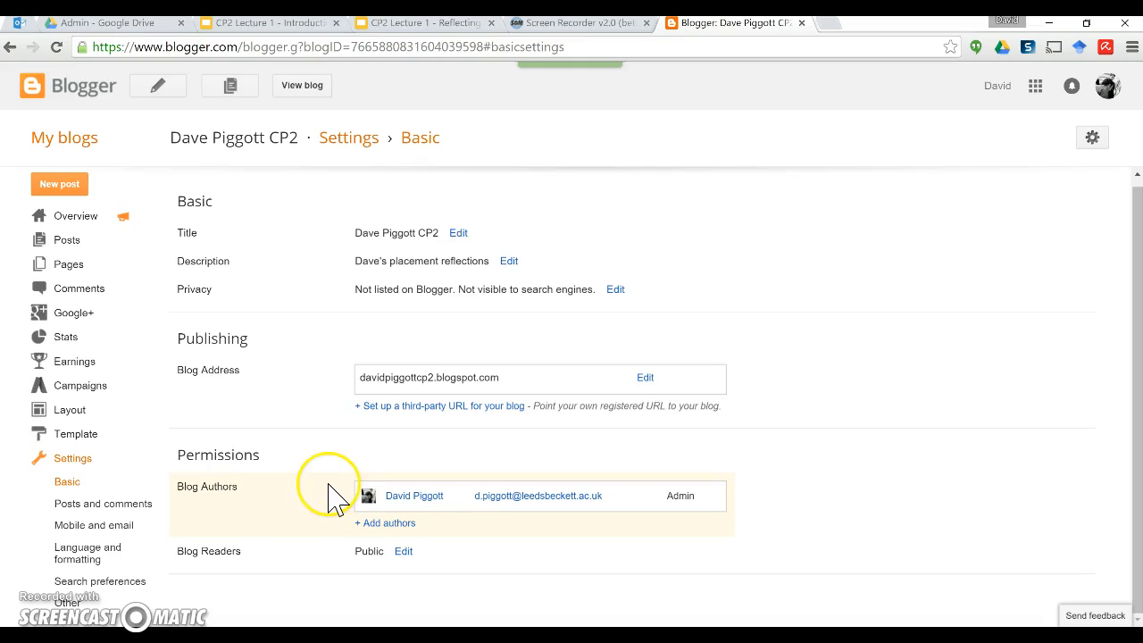
click(327, 487)
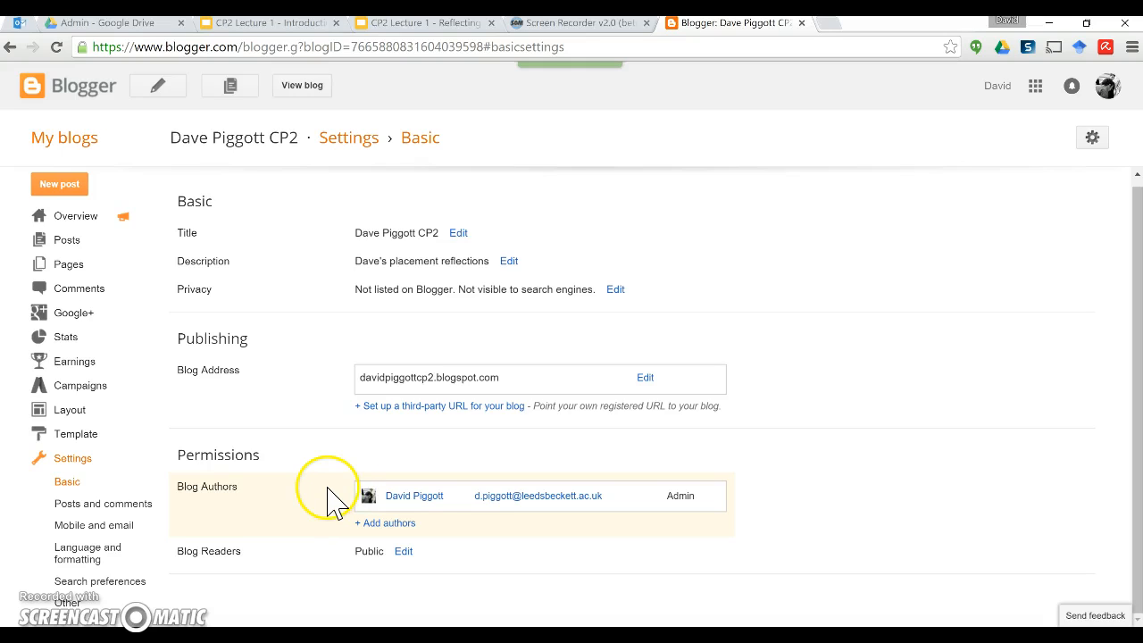
click(404, 552)
scroll(485, 561, down, 2)
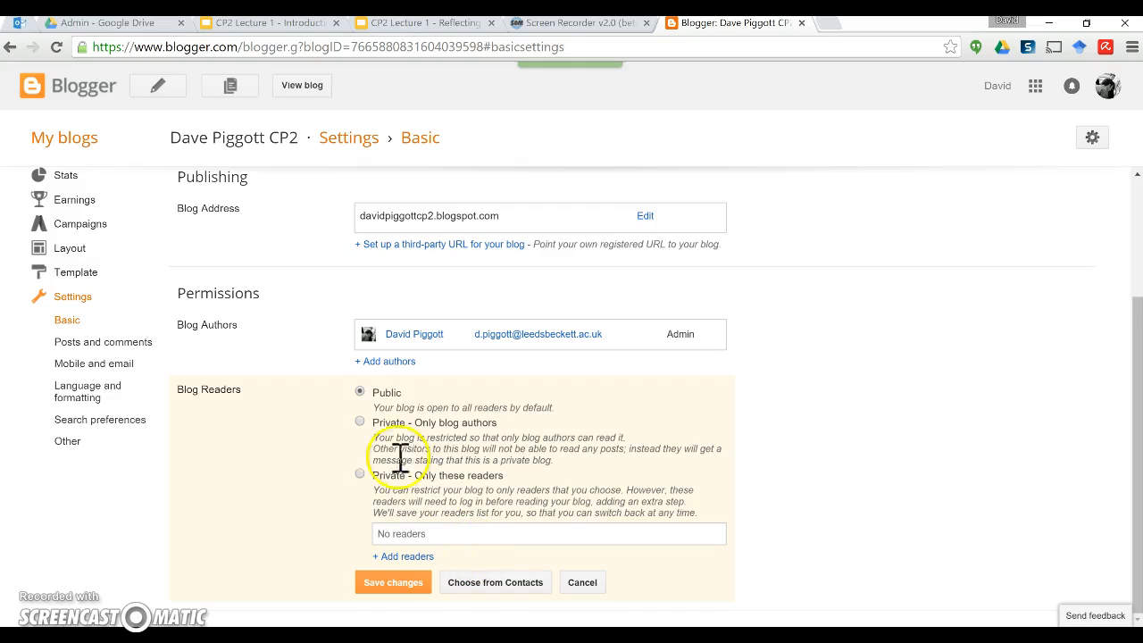
click(359, 422)
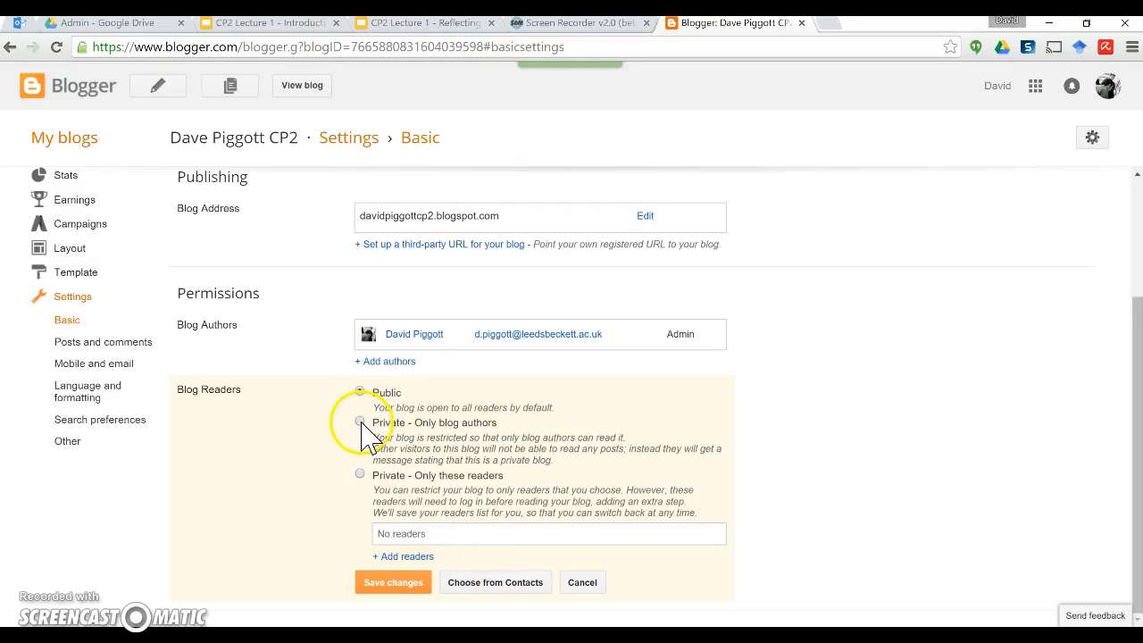
click(360, 475)
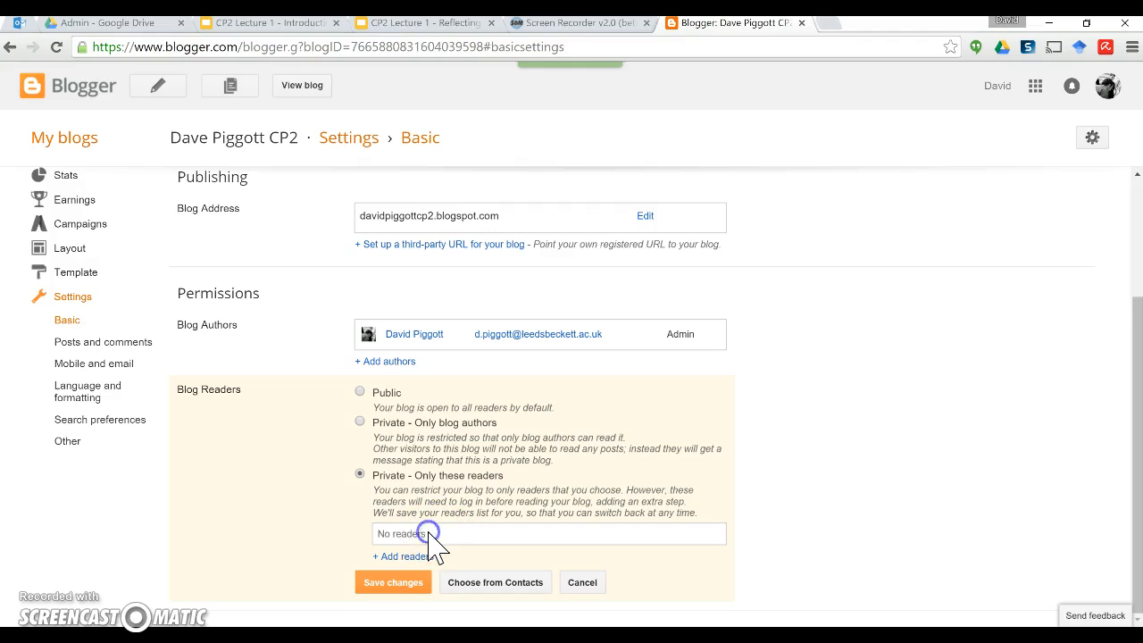
click(411, 557)
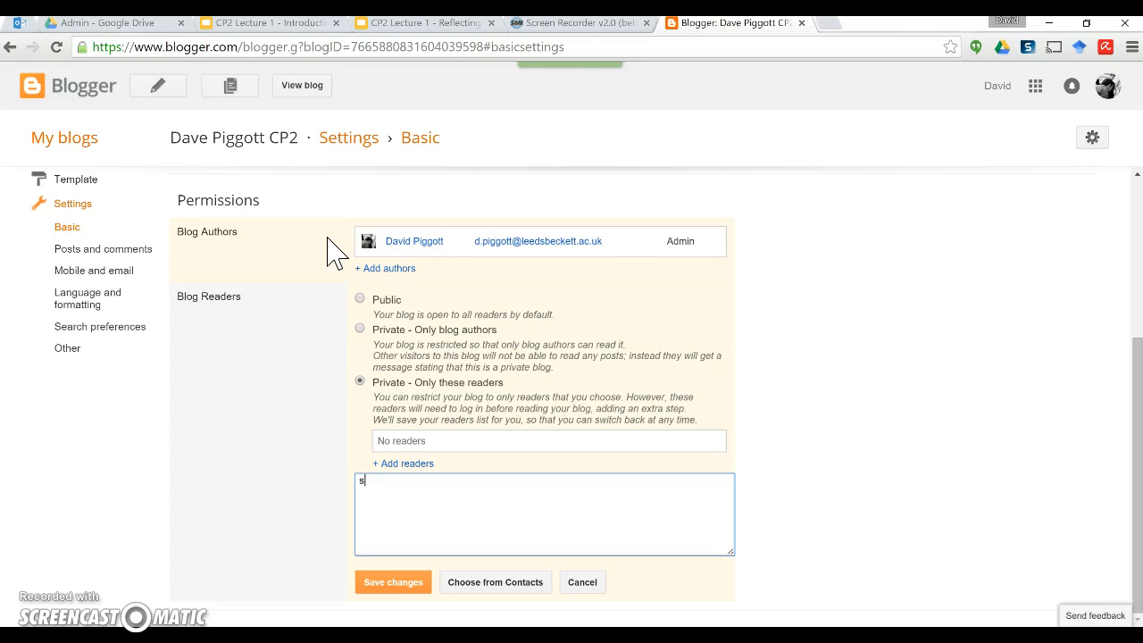
Step: Add a contact as a reader, then delete the entry and cancel, keeping readers Public
key(BackSpace)
key(BackSpace)
key(BackSpace)
click(493, 583)
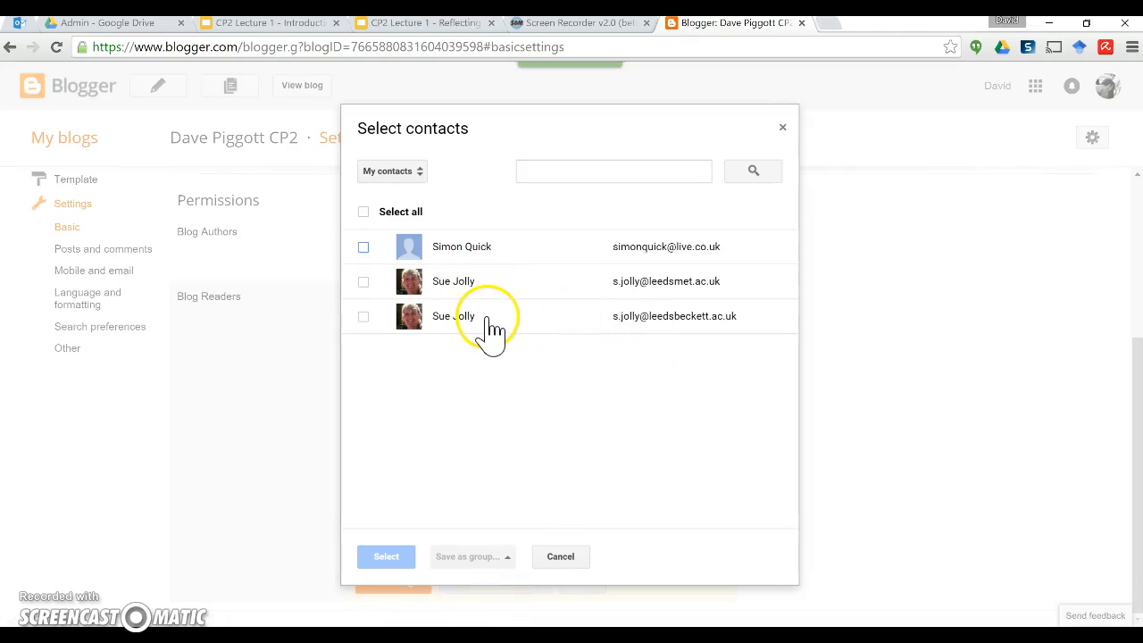
click(488, 323)
click(387, 557)
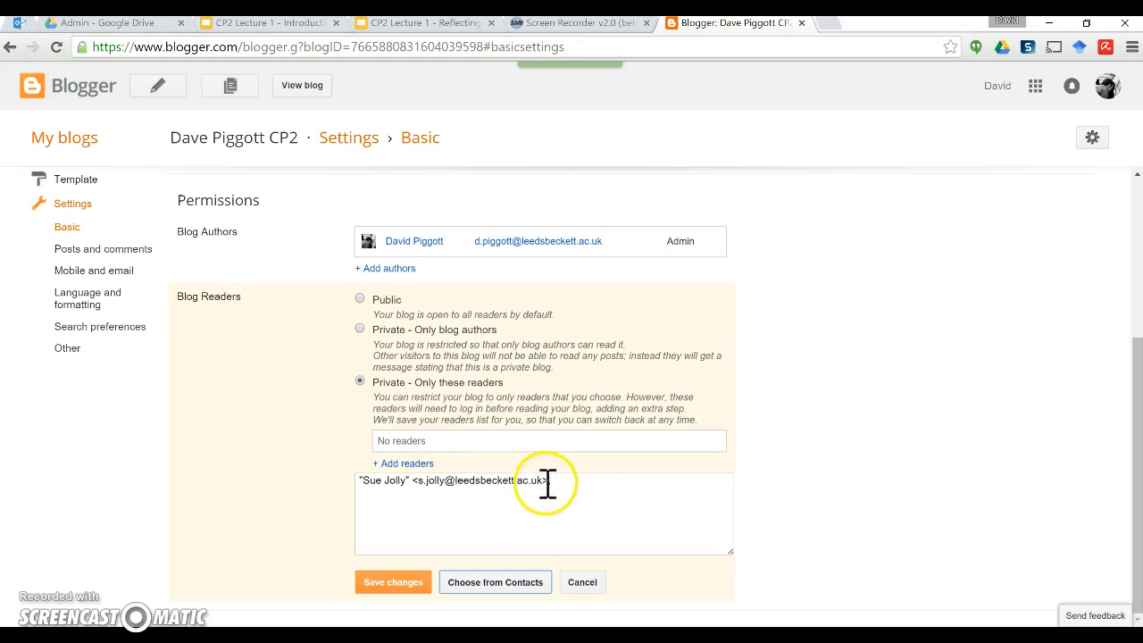
drag(582, 483, 353, 482)
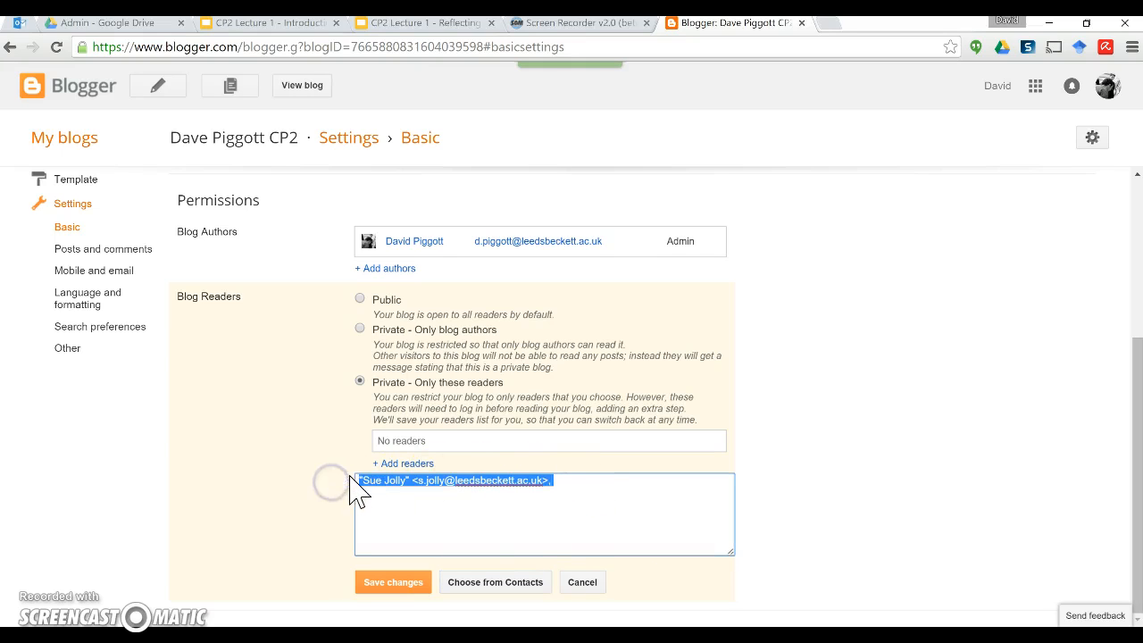
key(BackSpace)
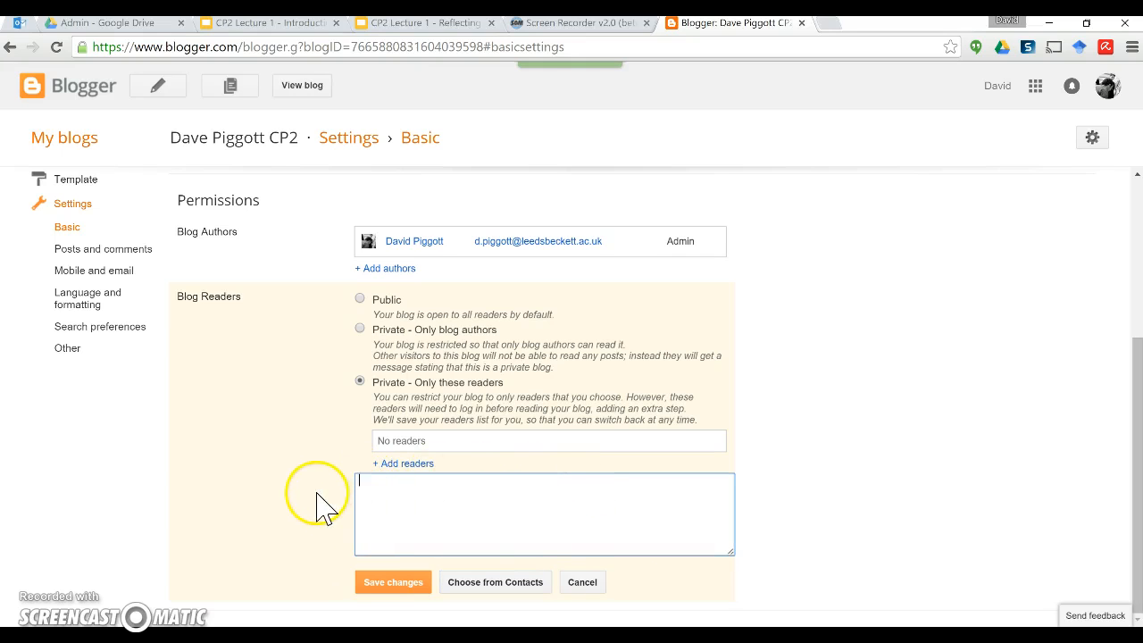
click(581, 585)
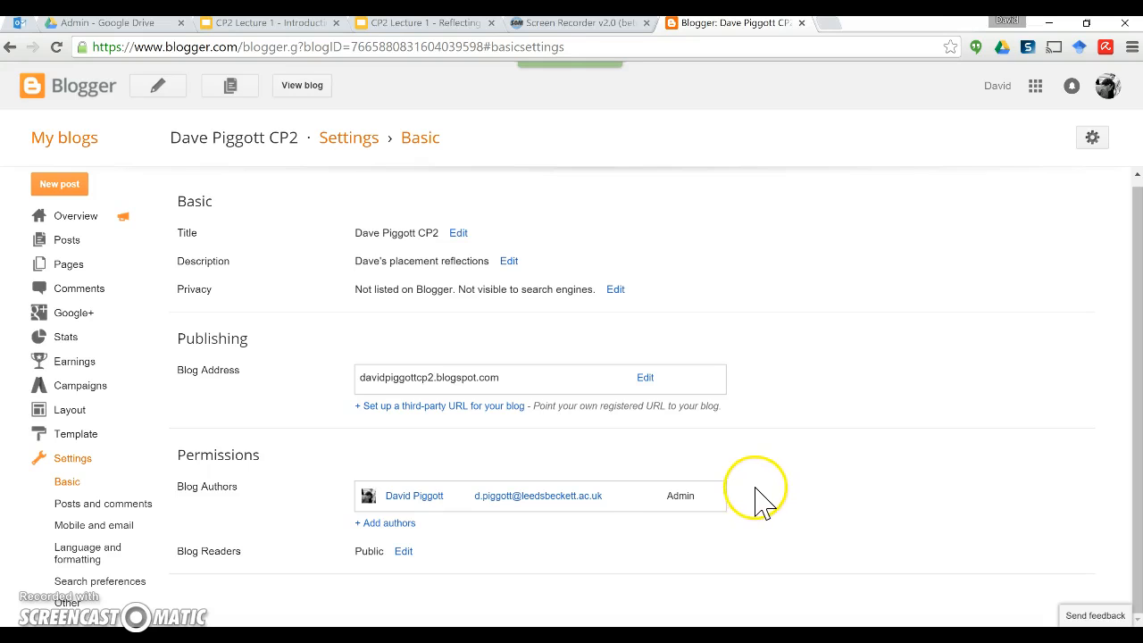
Step: Choose chosen-readers access, enter a colleague's e-mail as a reader, then discard the changes
click(403, 551)
scroll(473, 571, down, 2)
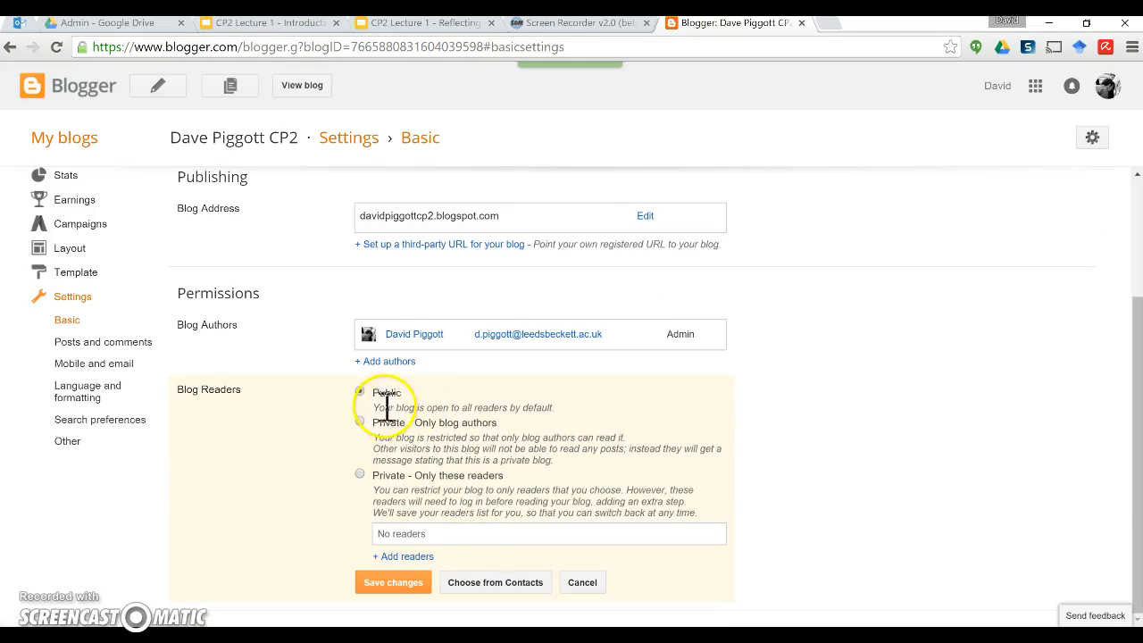
click(359, 474)
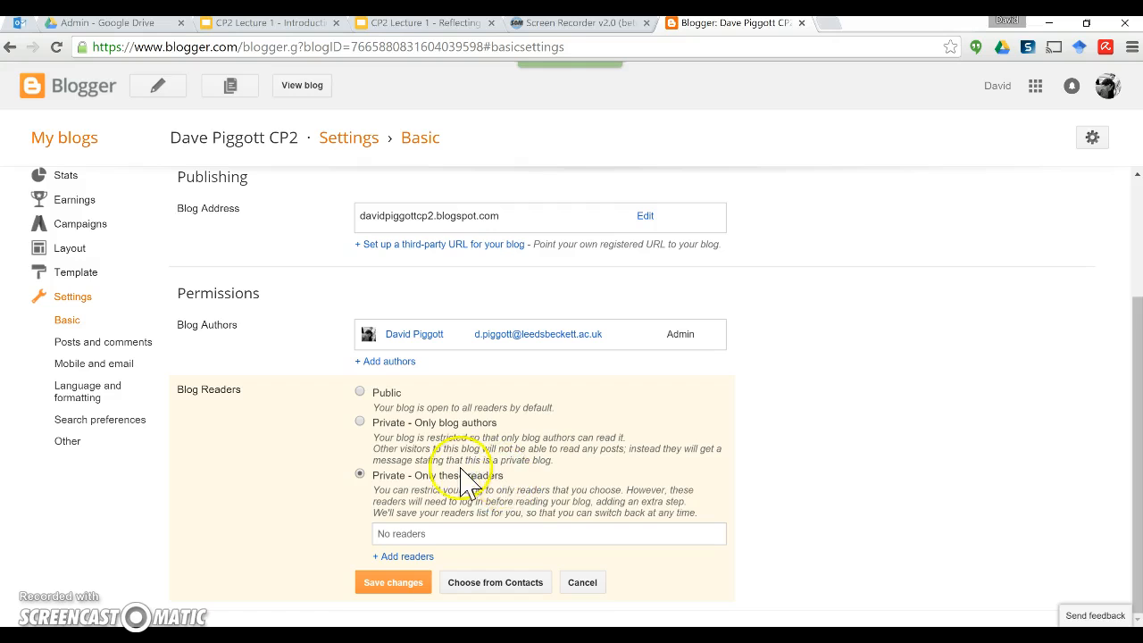
click(426, 557)
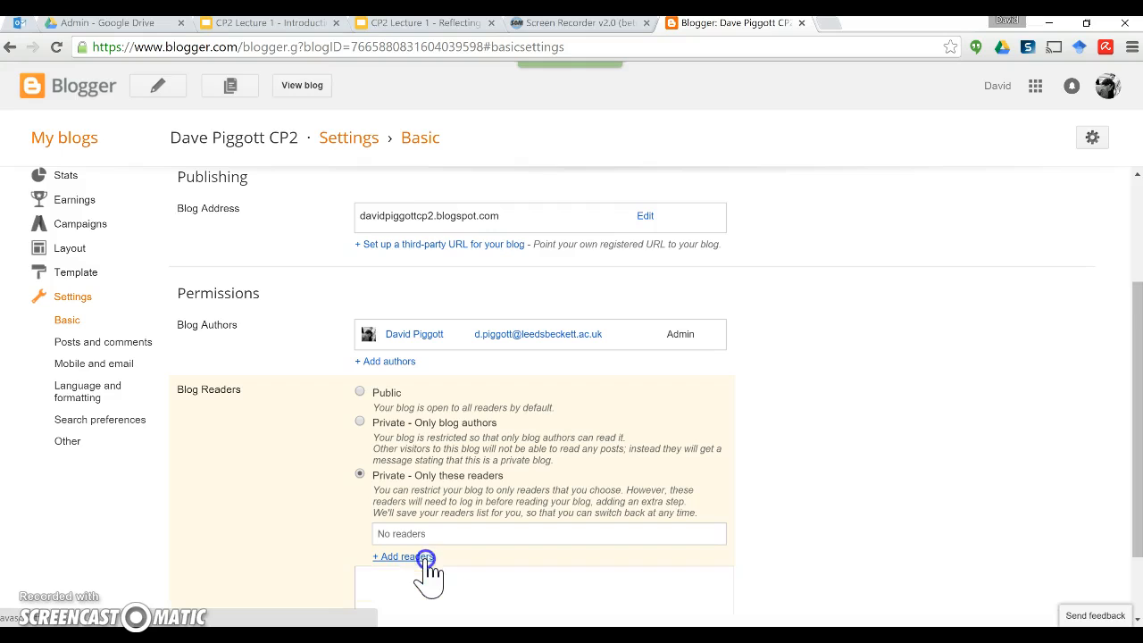
click(437, 580)
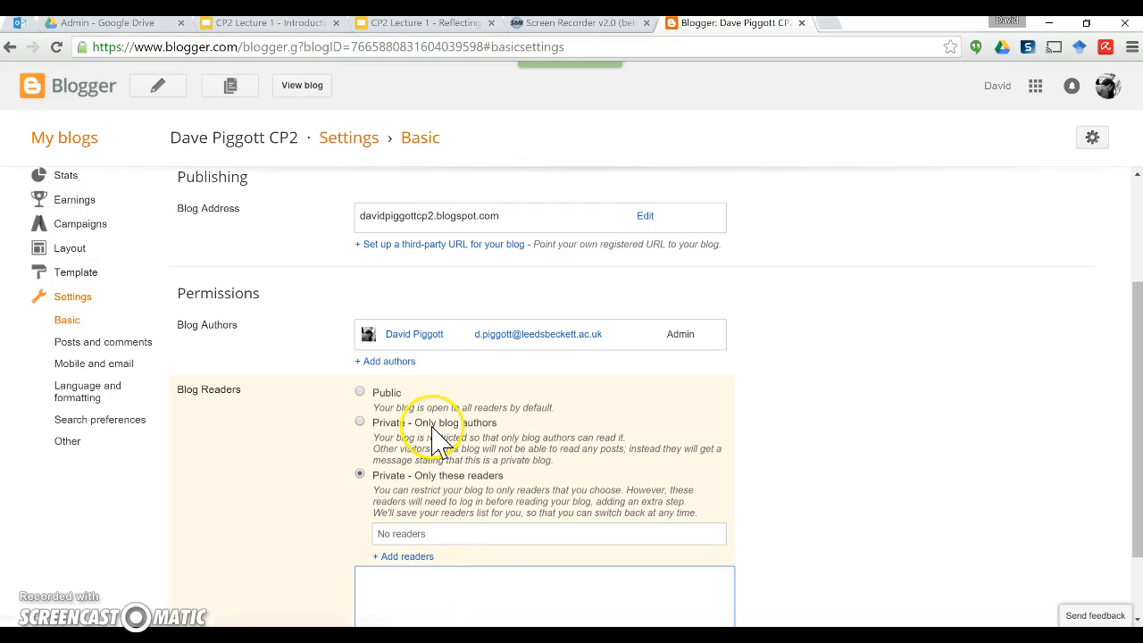
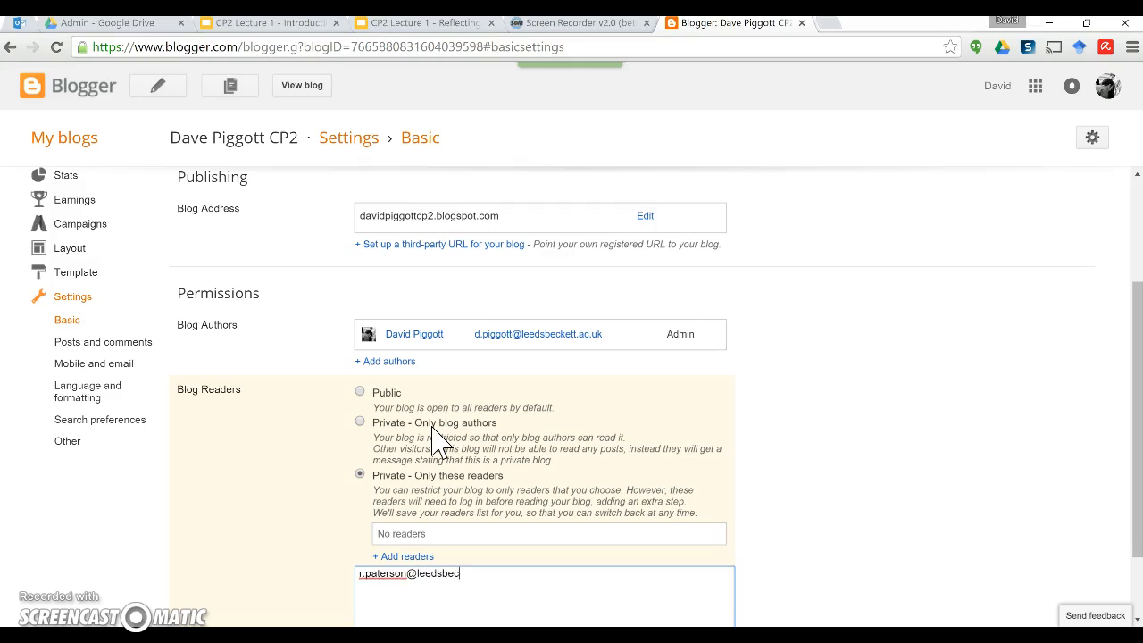
scroll(750, 463, down, 1)
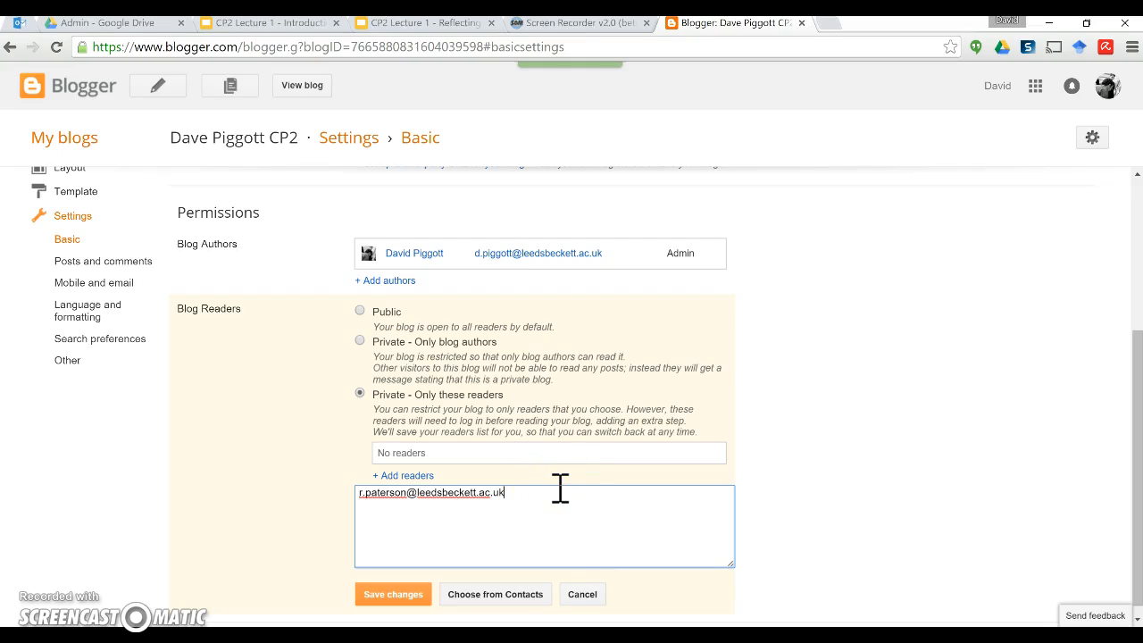
click(517, 494)
click(583, 598)
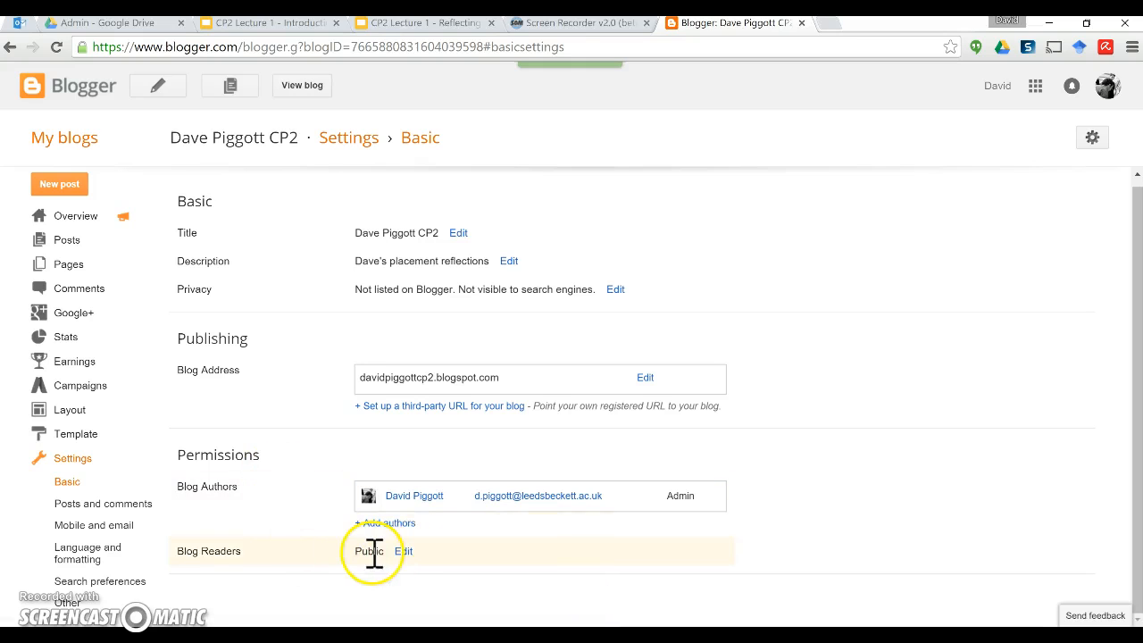
Step: Set Blog Readers to 'Private - Only these readers' and save, sending the reader invitation
click(403, 551)
scroll(449, 541, down, 2)
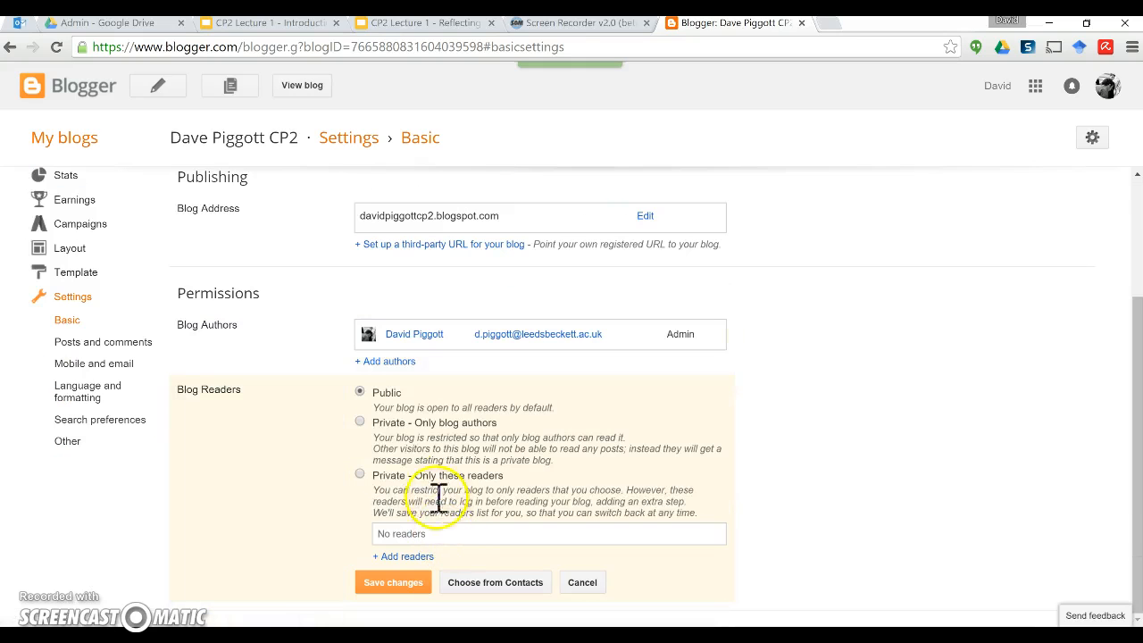
click(361, 474)
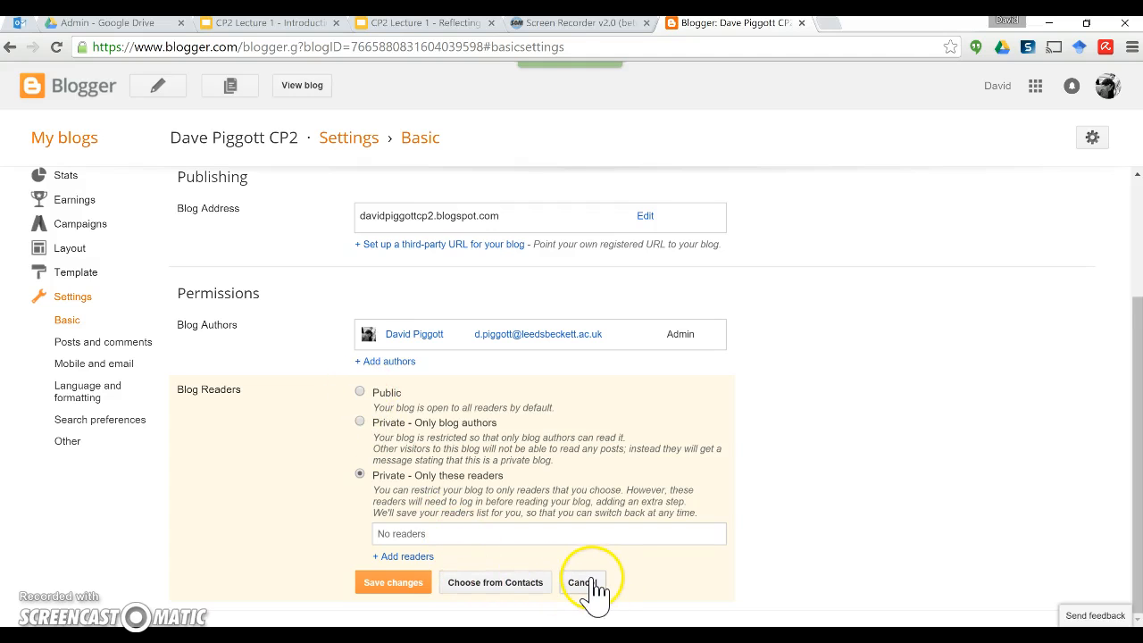
click(412, 585)
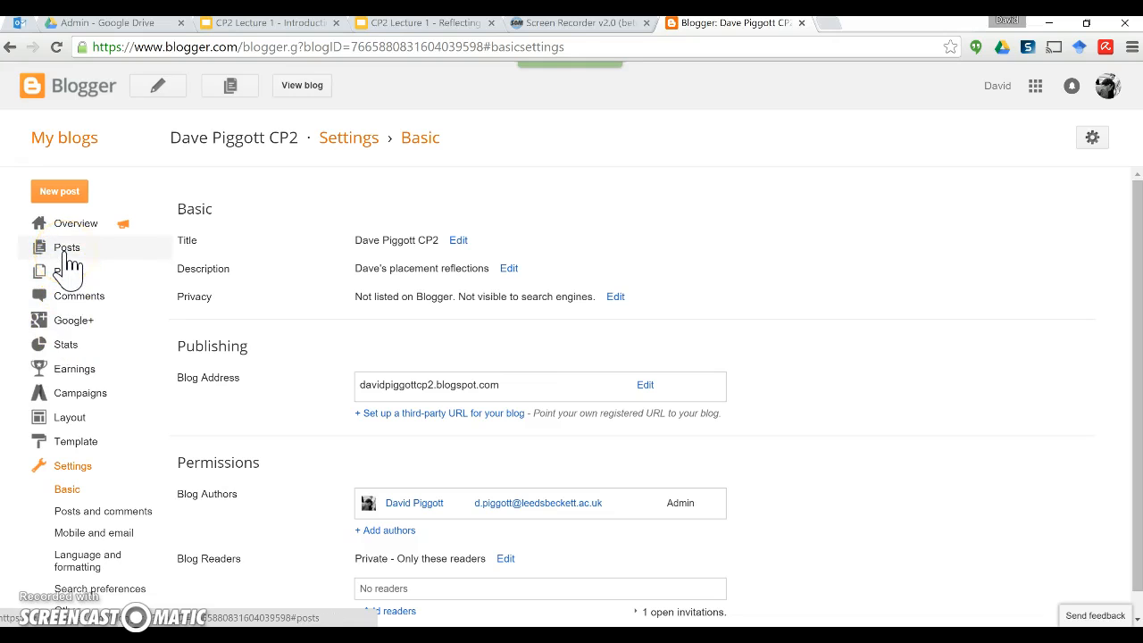
Step: Publish a new static page titled Planning from the Pages list
click(68, 275)
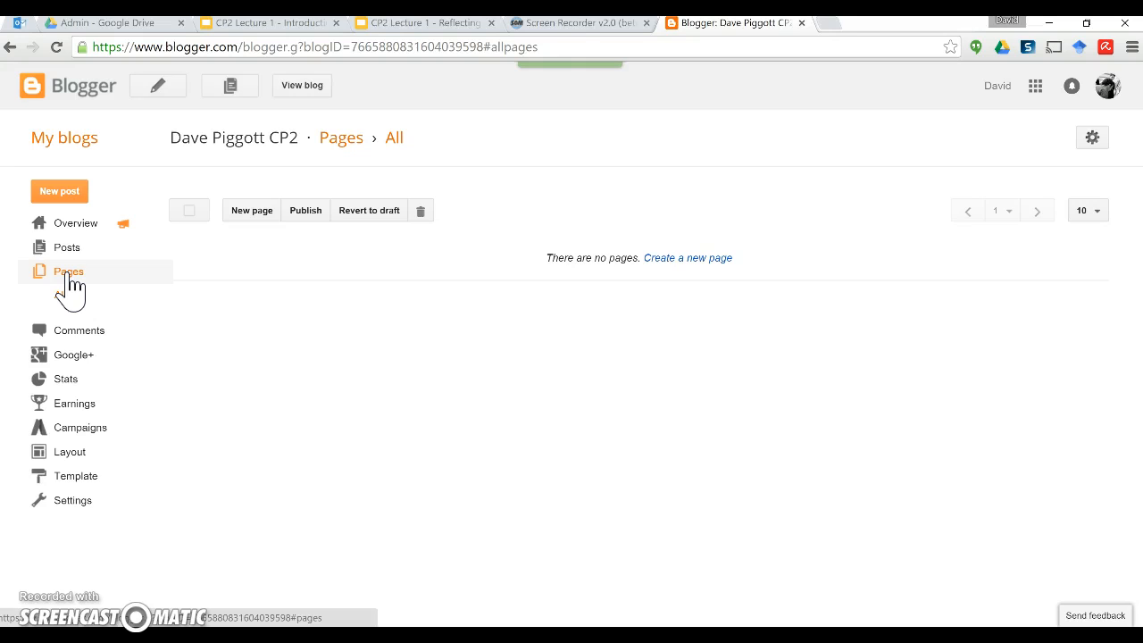
click(254, 211)
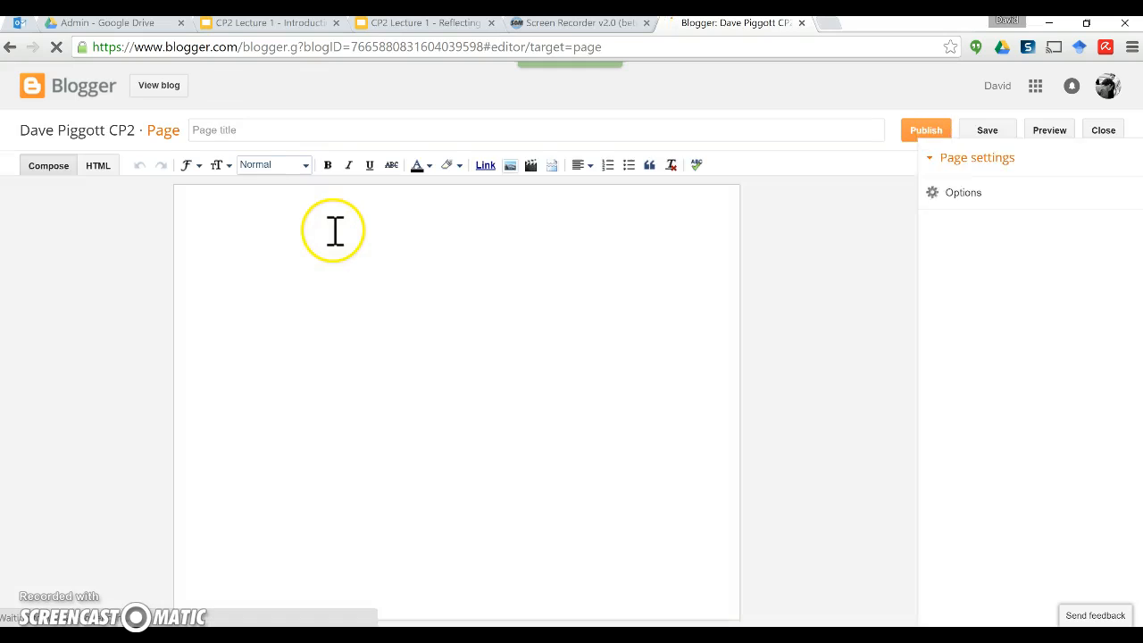
click(248, 132)
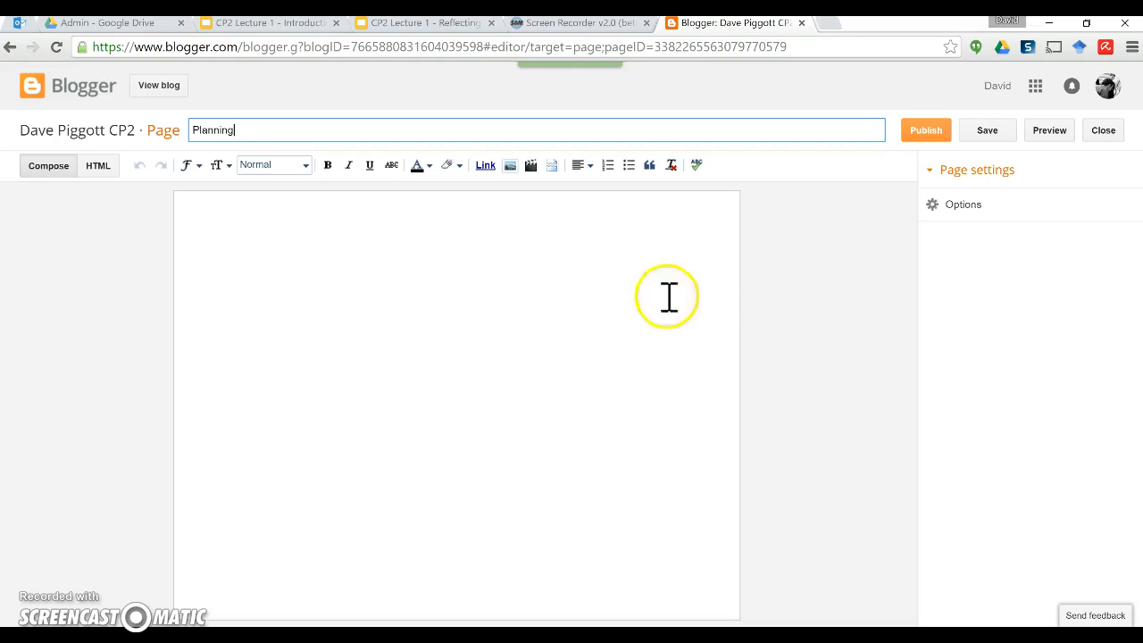
click(926, 134)
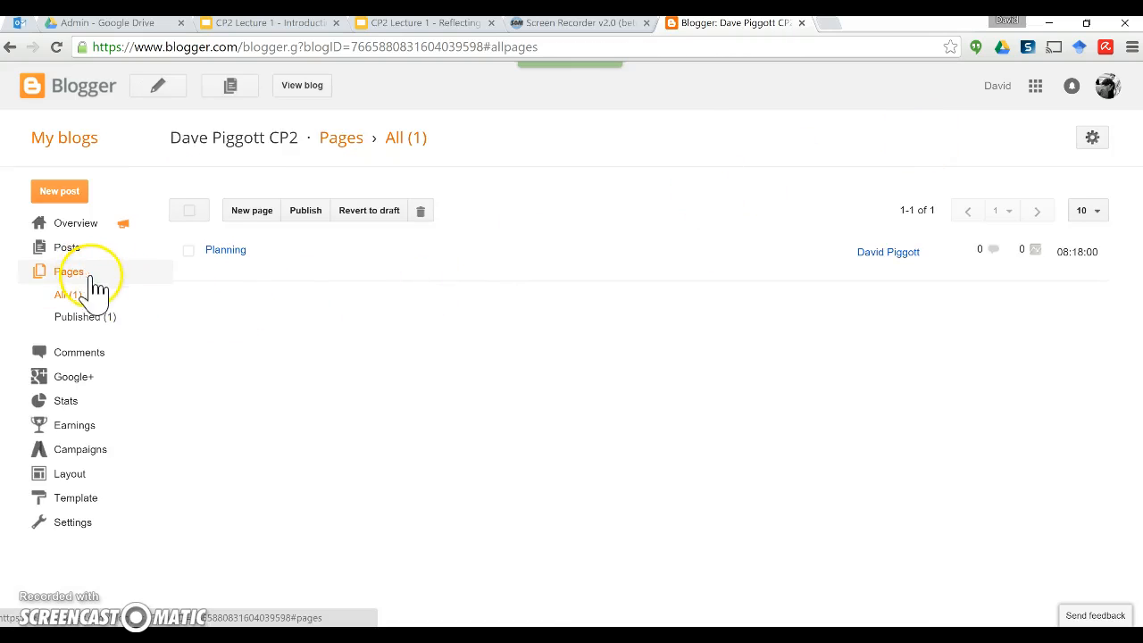
click(264, 214)
Step: Title the new page About placement and publish it
click(253, 131)
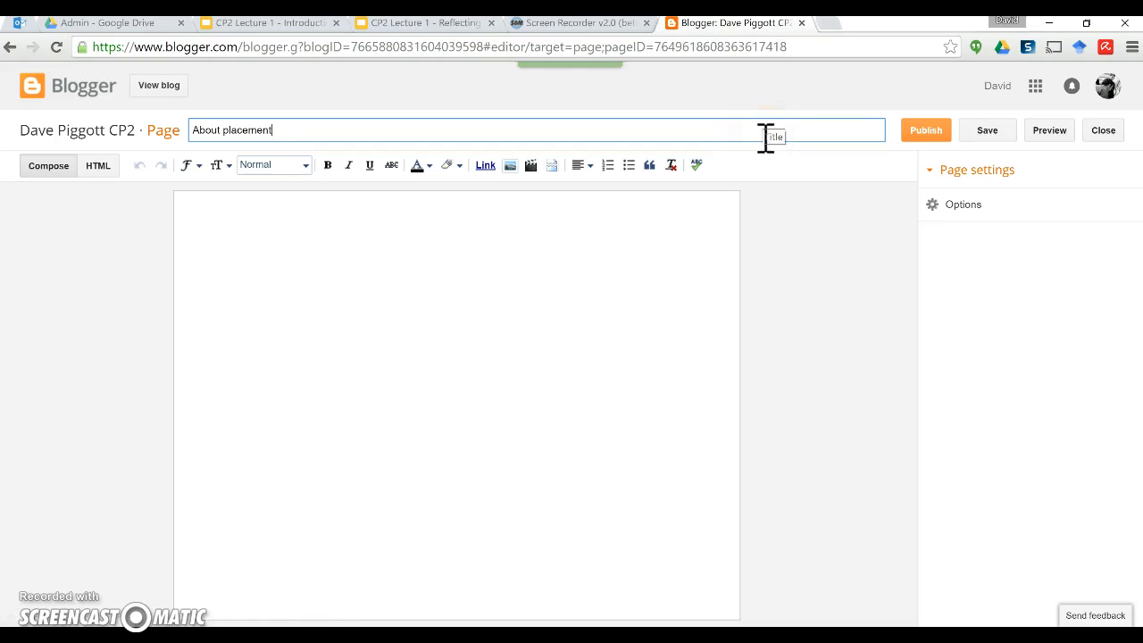
click(398, 248)
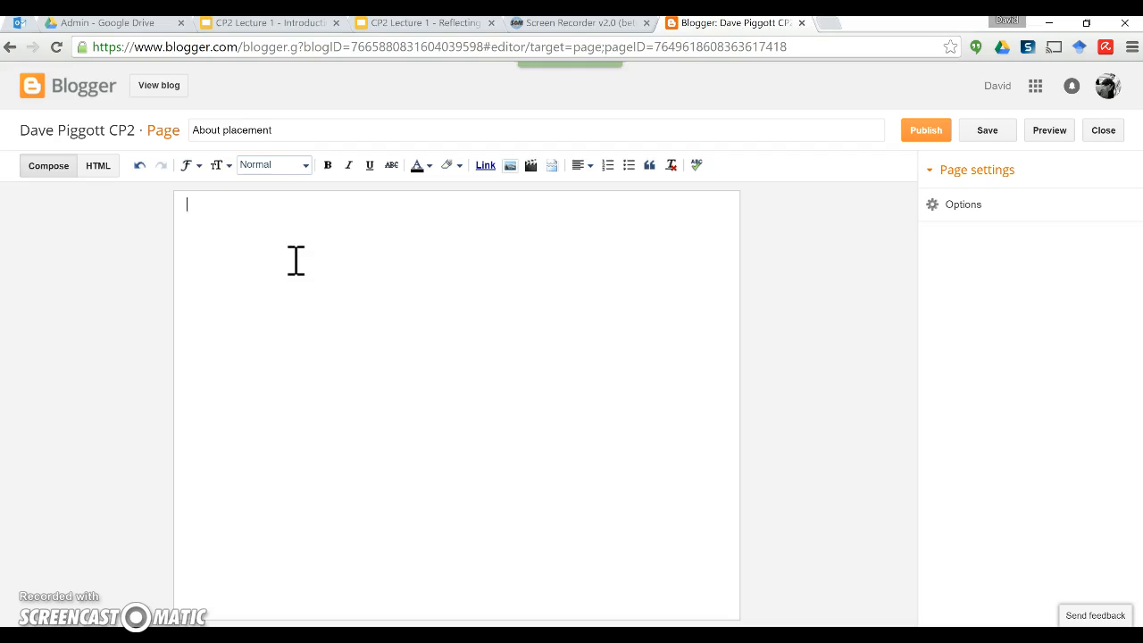
click(924, 133)
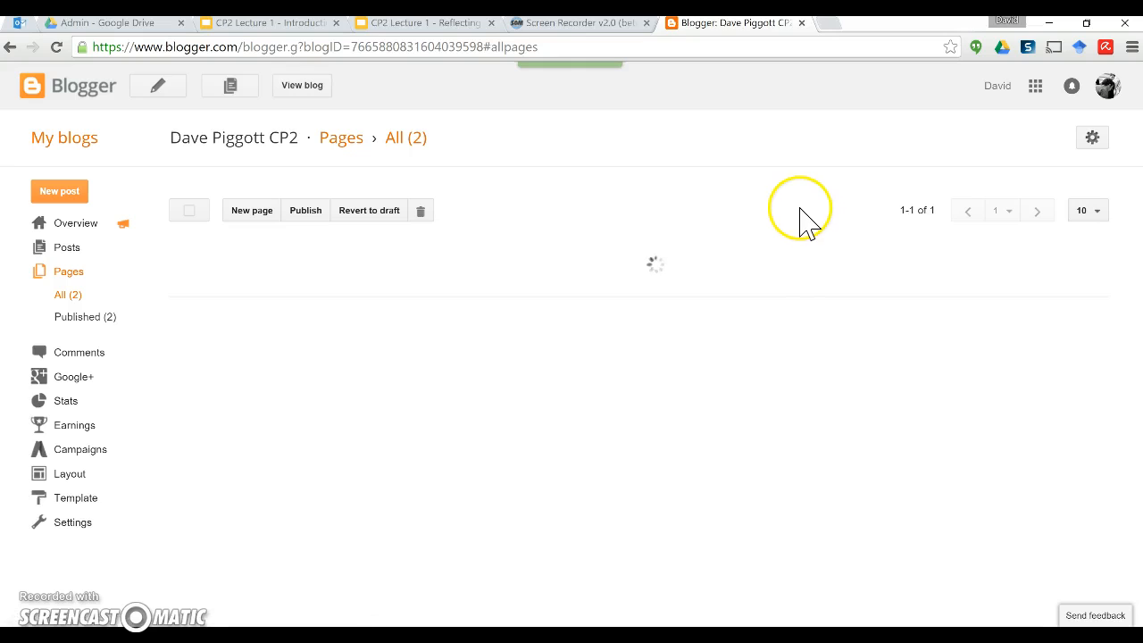
Step: Publish another new page titled Needs analysis
click(259, 214)
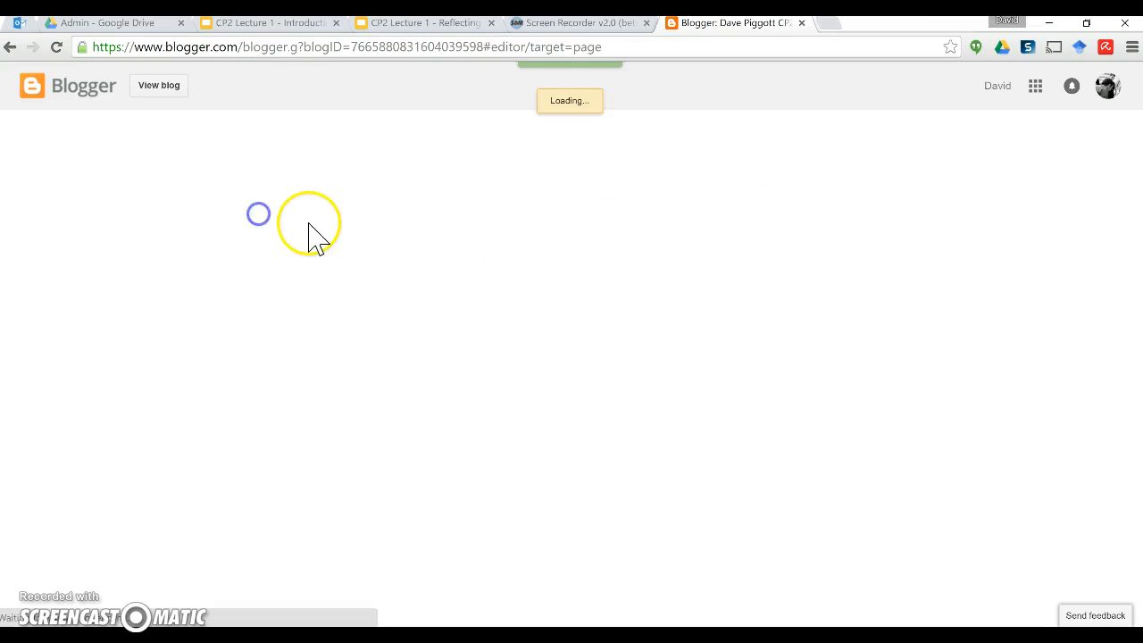
click(265, 130)
text(Needs analysis)
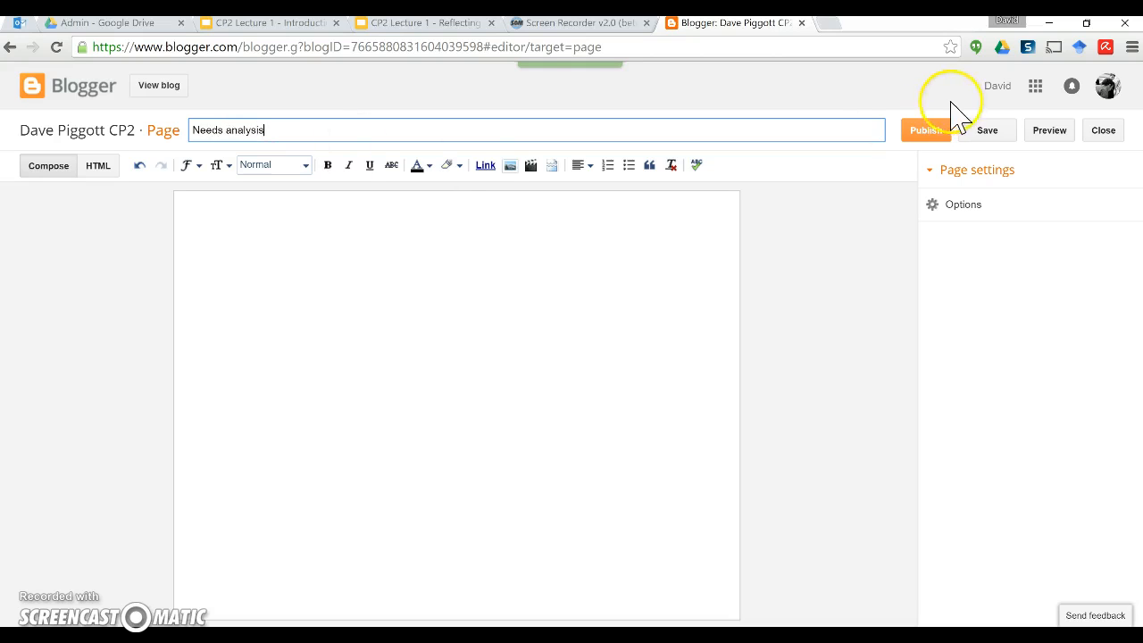
click(924, 142)
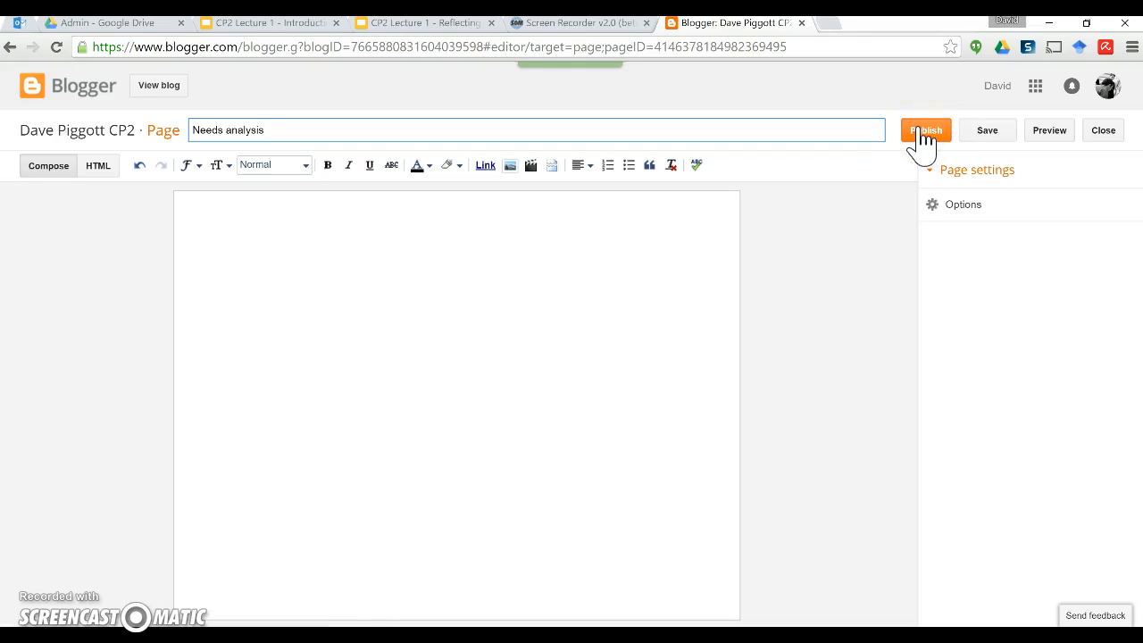
click(925, 136)
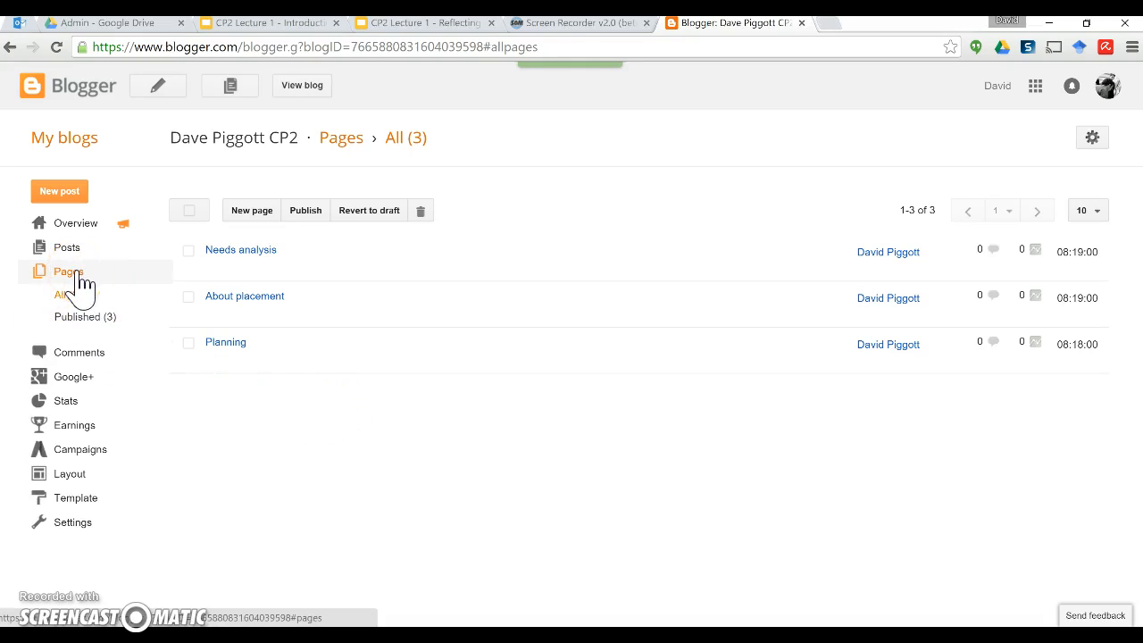
Step: Add a Pages gadget to the Cross-Column area of the Layout
click(67, 475)
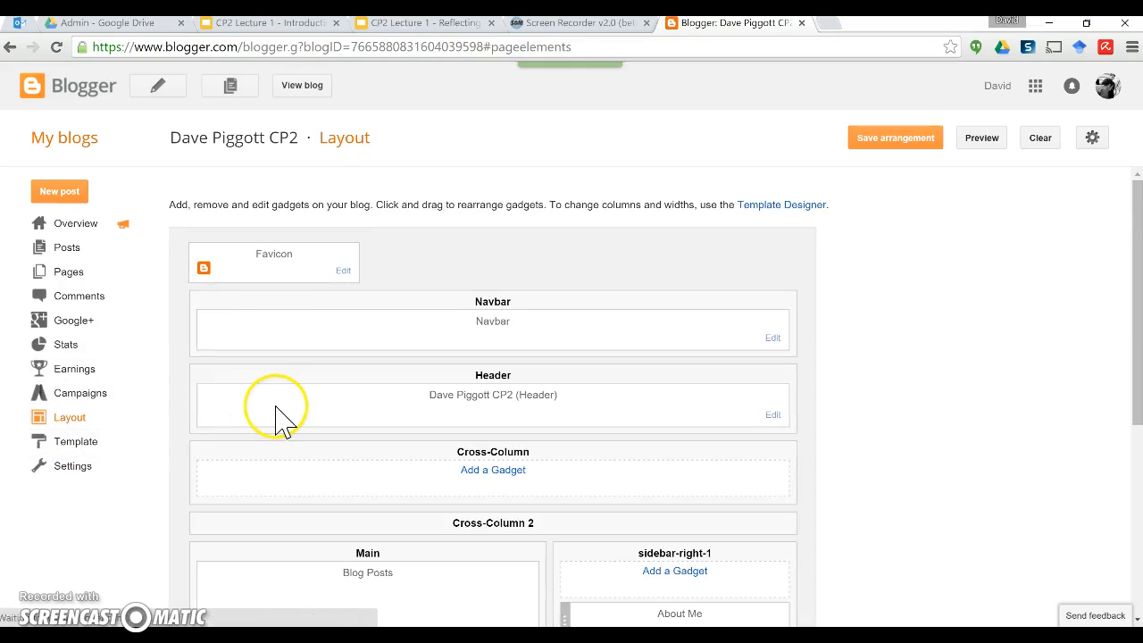
scroll(875, 384, down, 4)
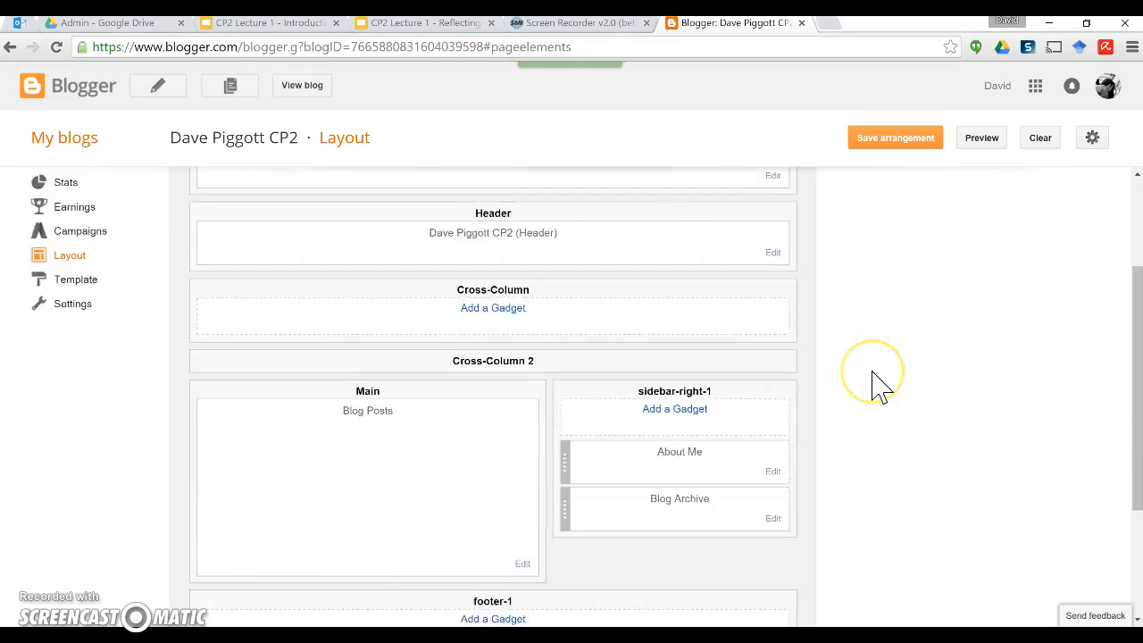
scroll(875, 384, up, 4)
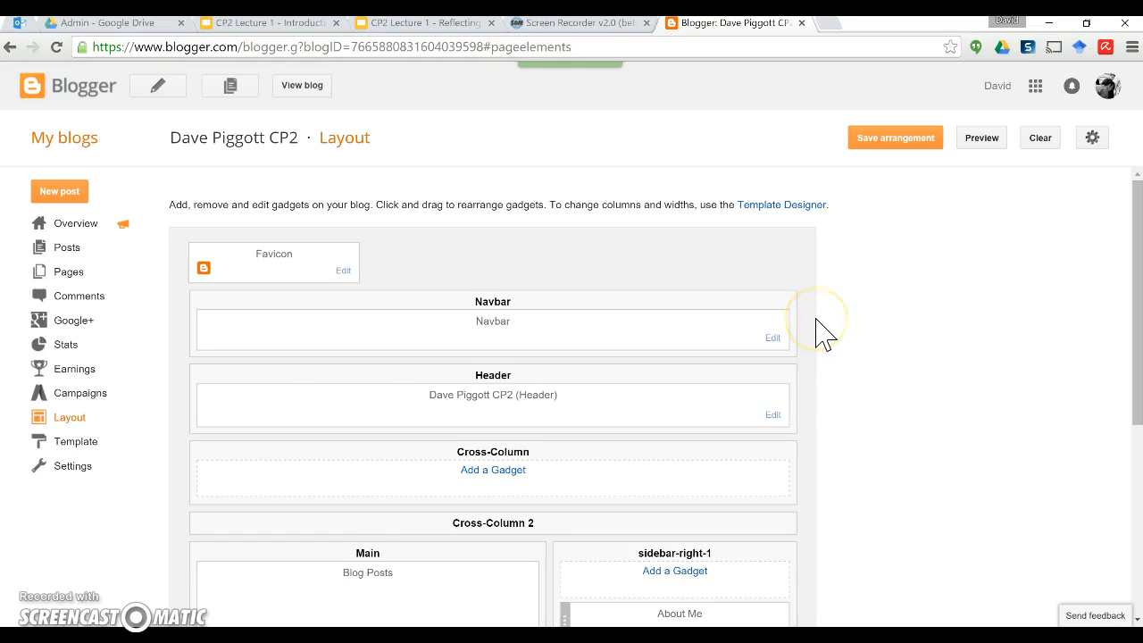
scroll(822, 334, down, 2)
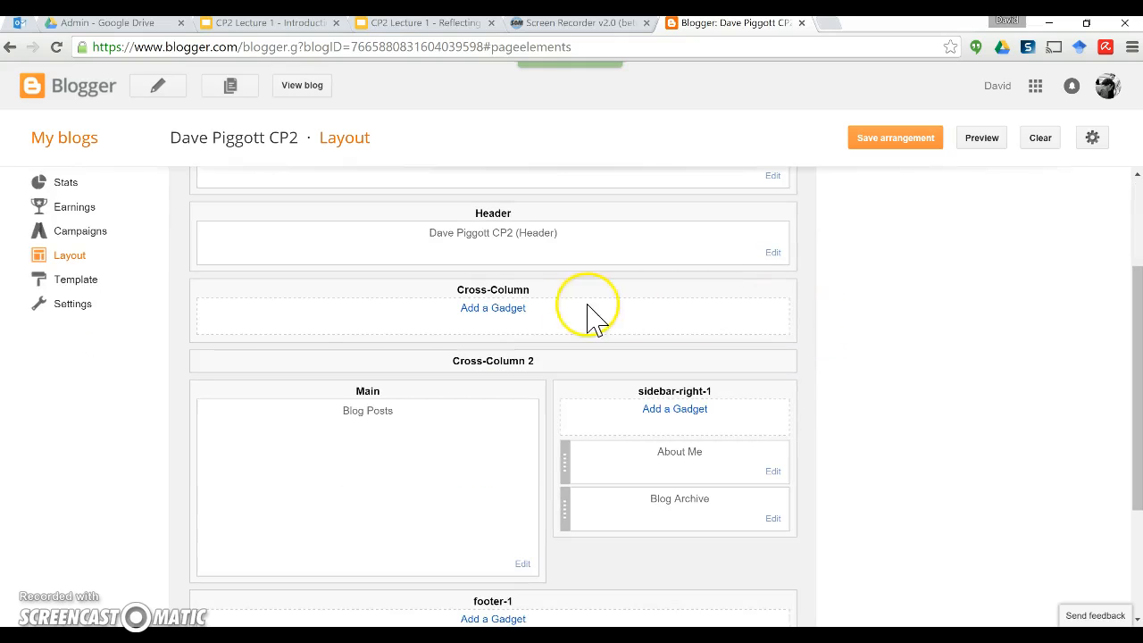
click(493, 309)
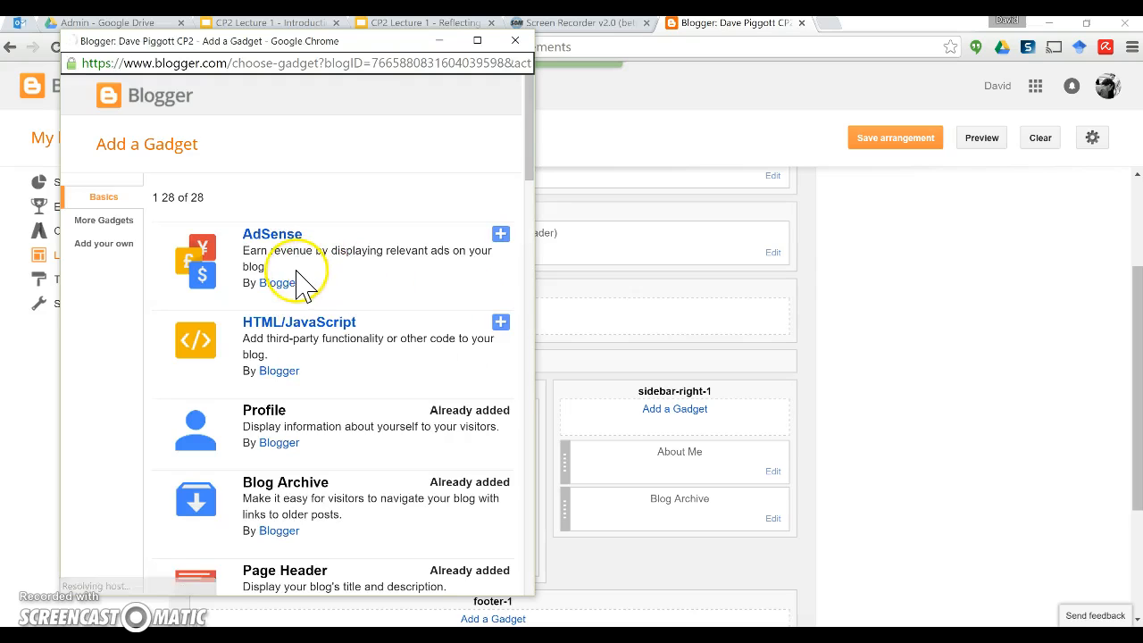
scroll(331, 272, down, 5)
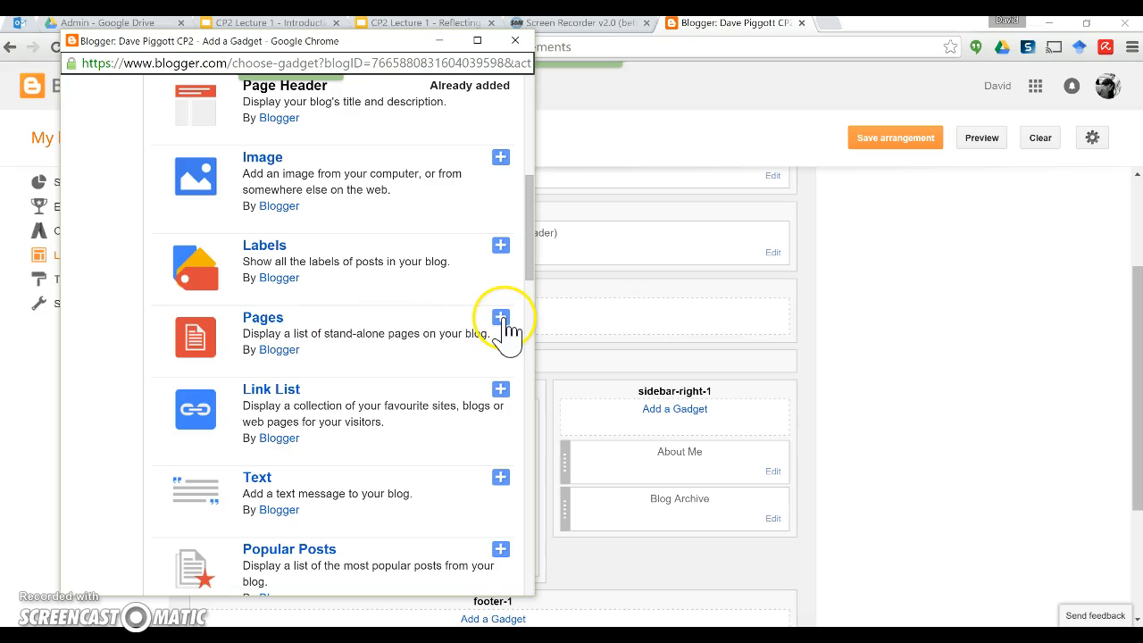
click(501, 320)
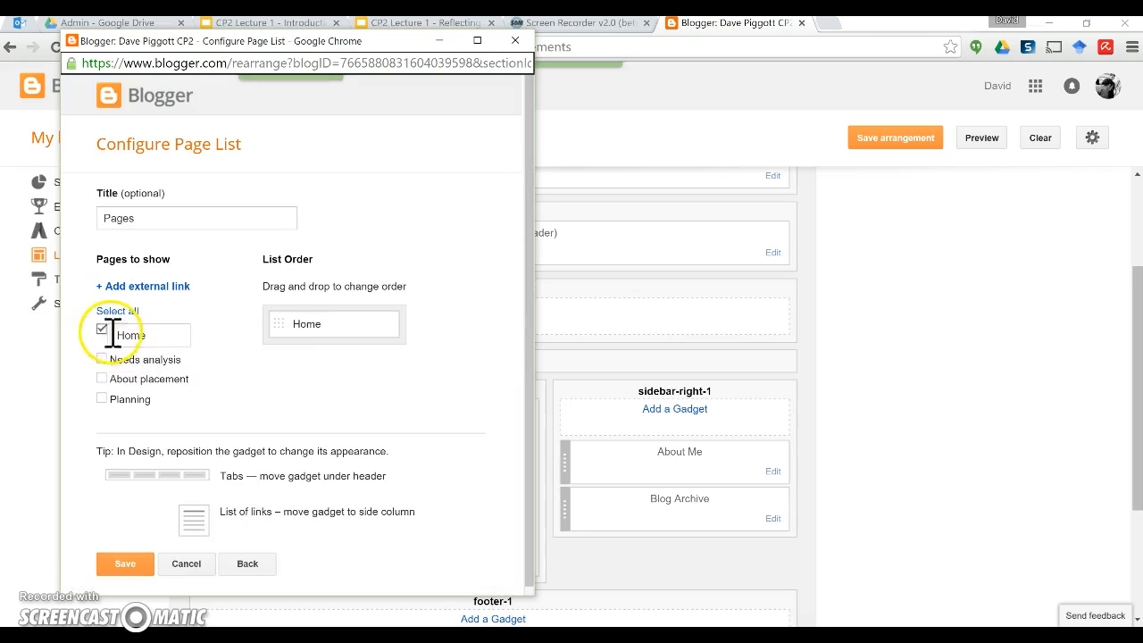
Step: Include Needs analysis, About placement and Planning in the gadget, then save it and the arrangement
click(102, 359)
click(102, 378)
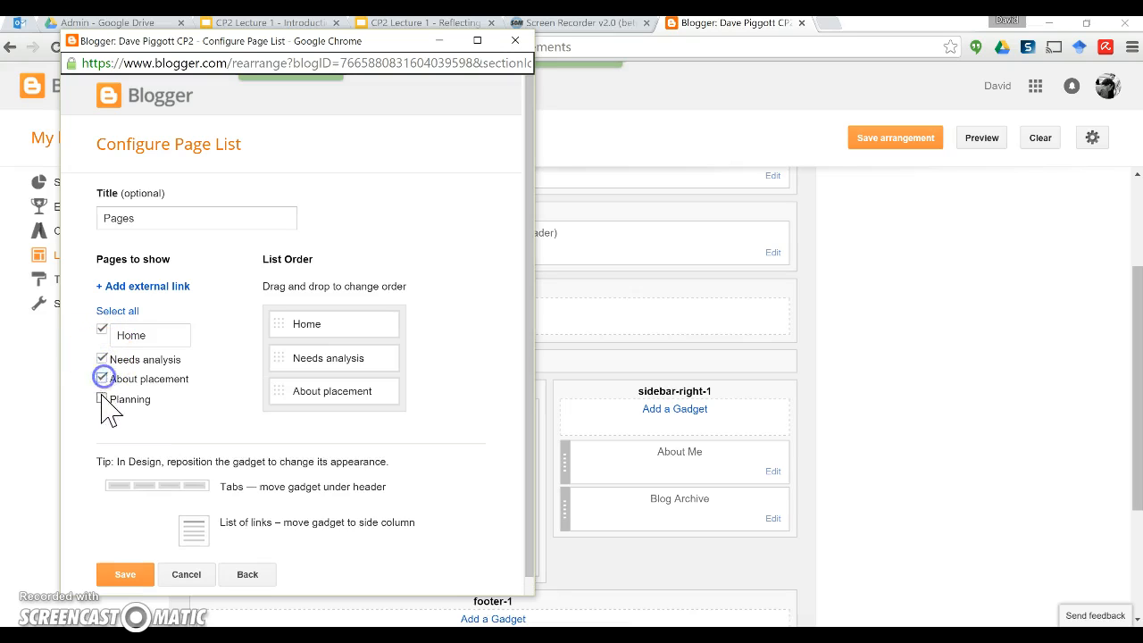
click(102, 399)
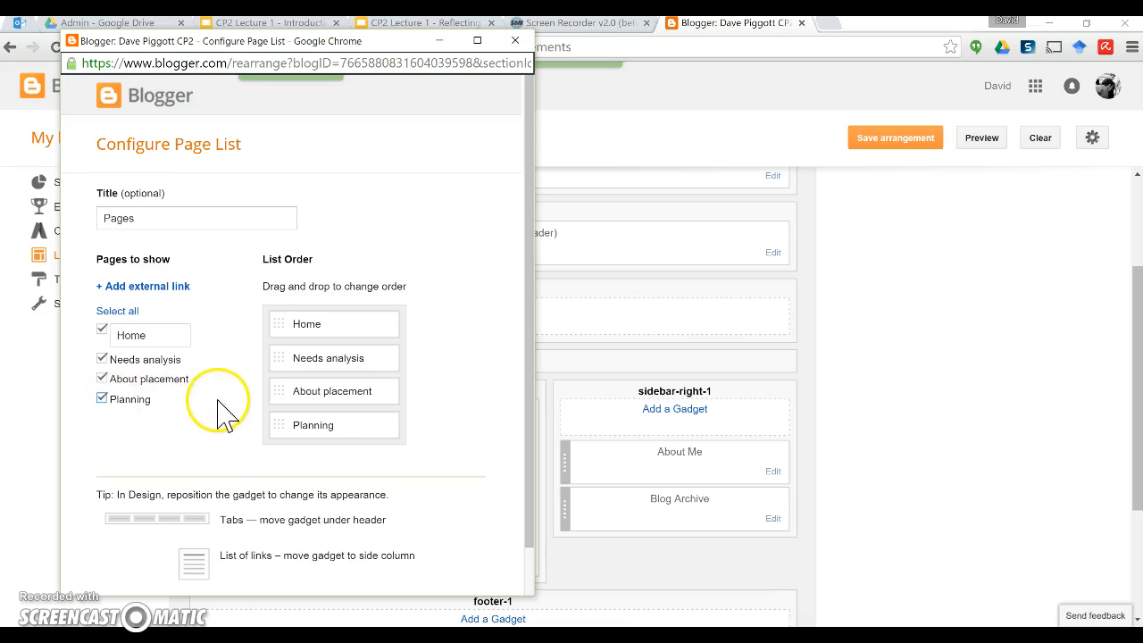
scroll(223, 409, down, 1)
click(125, 558)
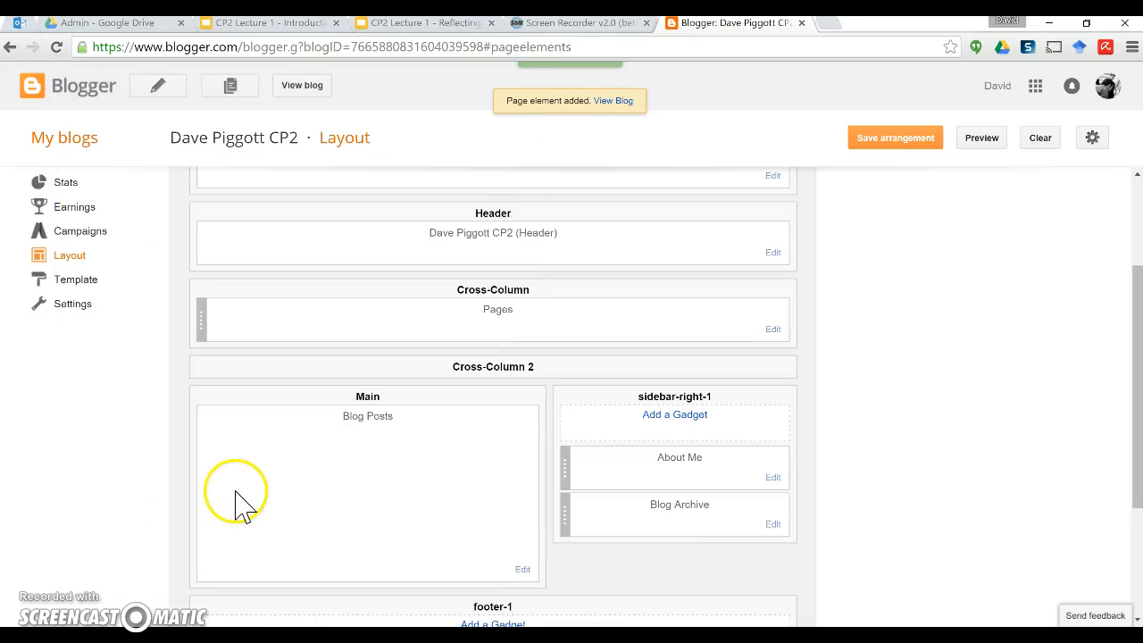
click(897, 143)
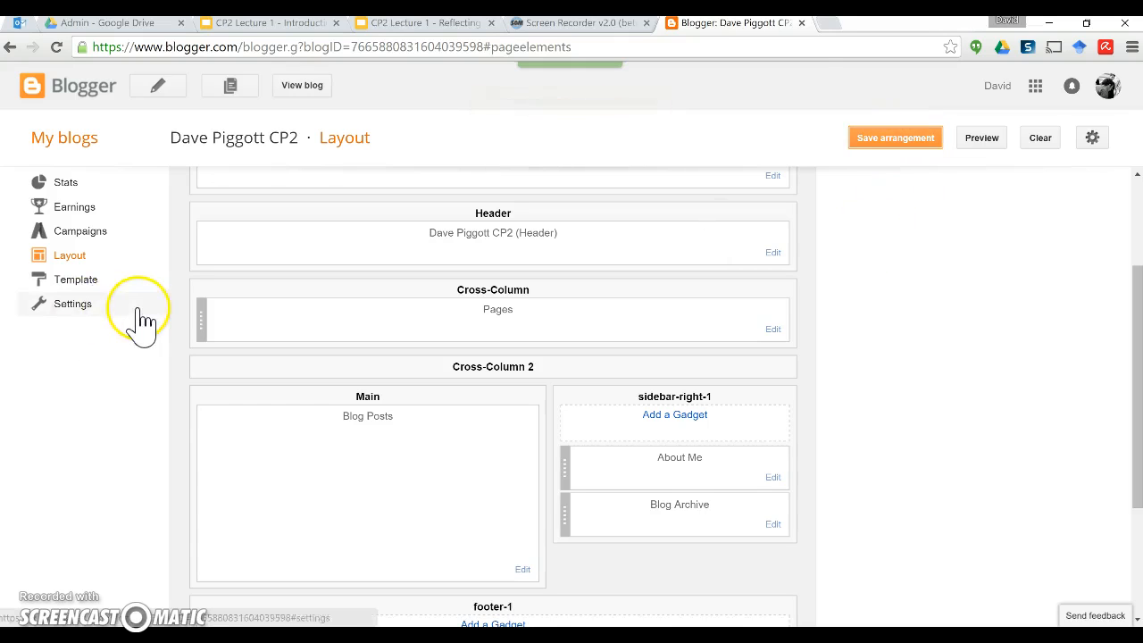
scroll(141, 319, up, 3)
Step: View the live CP2 blog, dismiss its cookie notice, check the new page tabs, then return to Layout
click(314, 86)
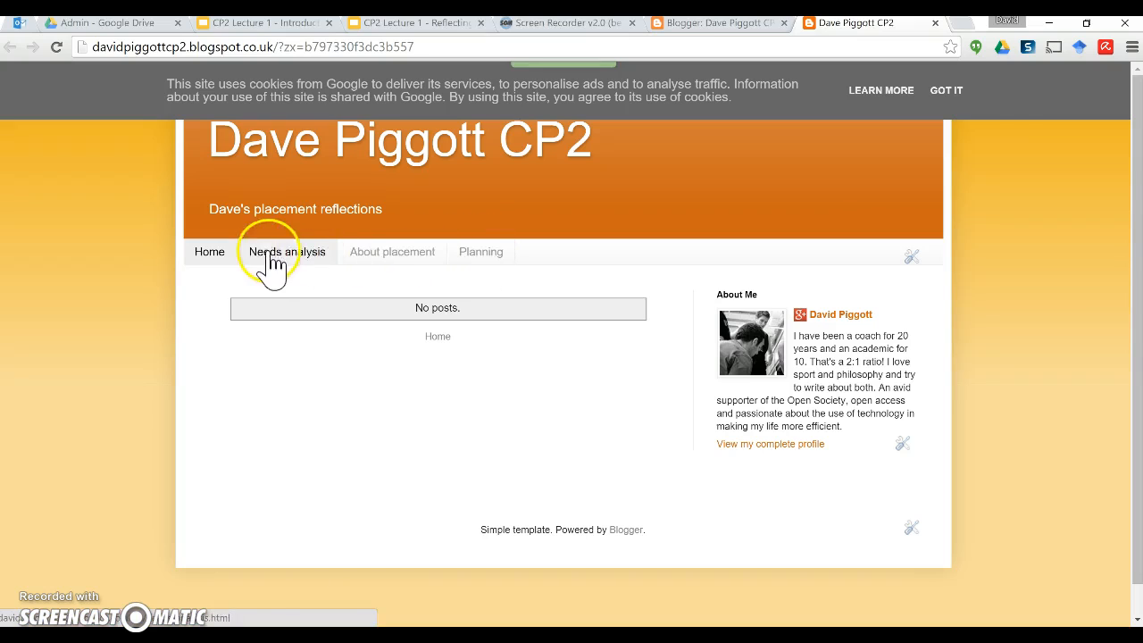
click(949, 91)
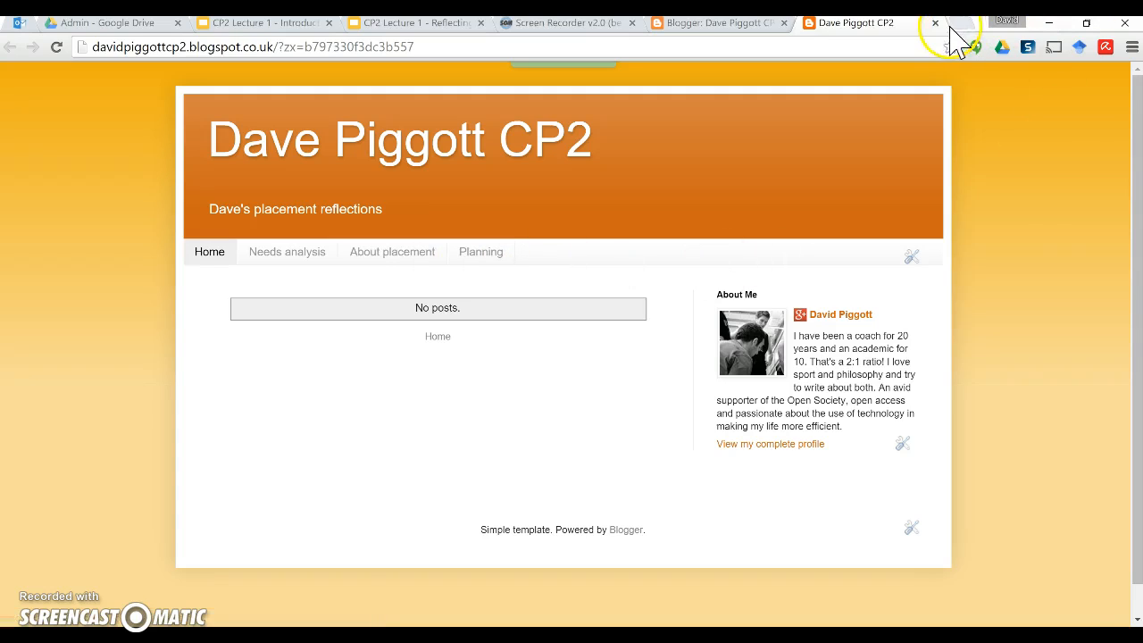
click(726, 24)
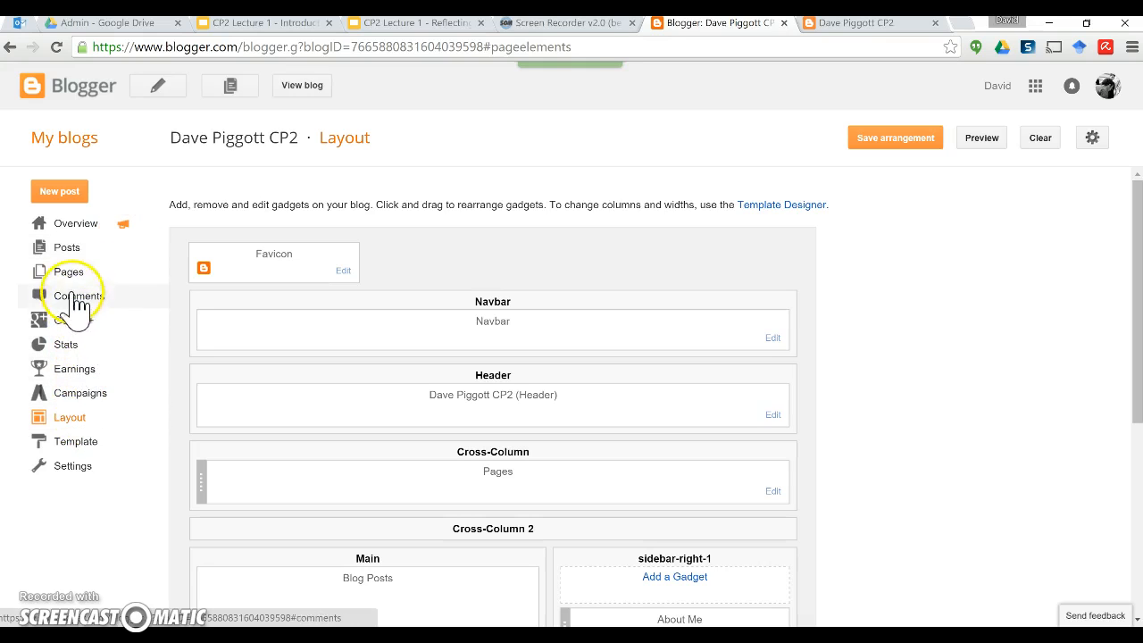
Step: Open Posts › All to confirm the CP2 blog has no posts yet
click(68, 251)
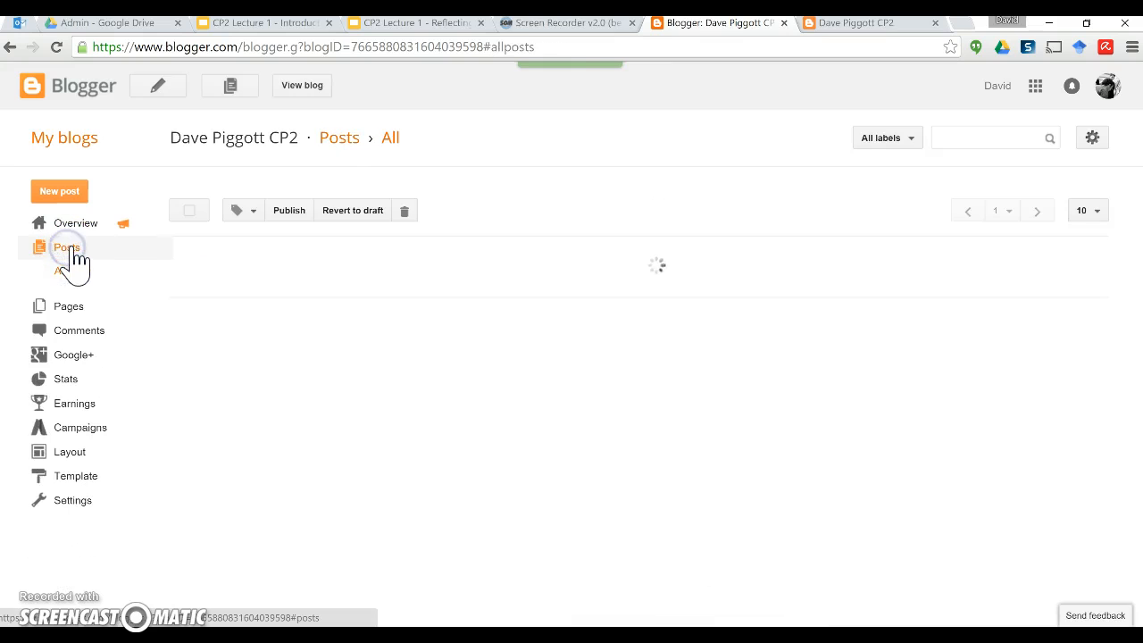
click(79, 253)
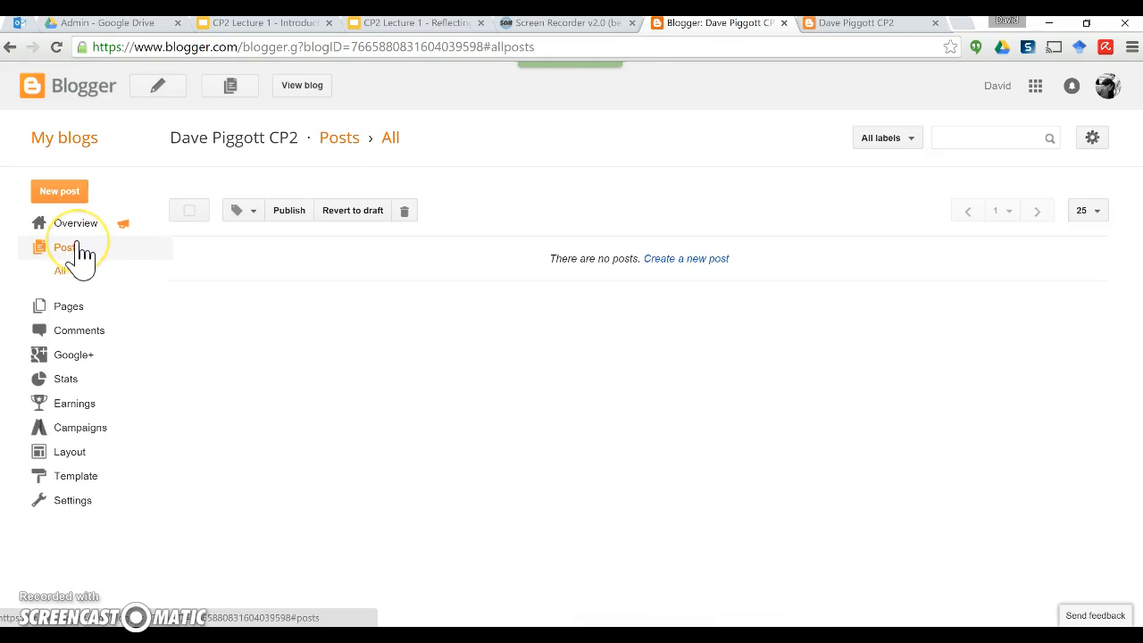
click(339, 387)
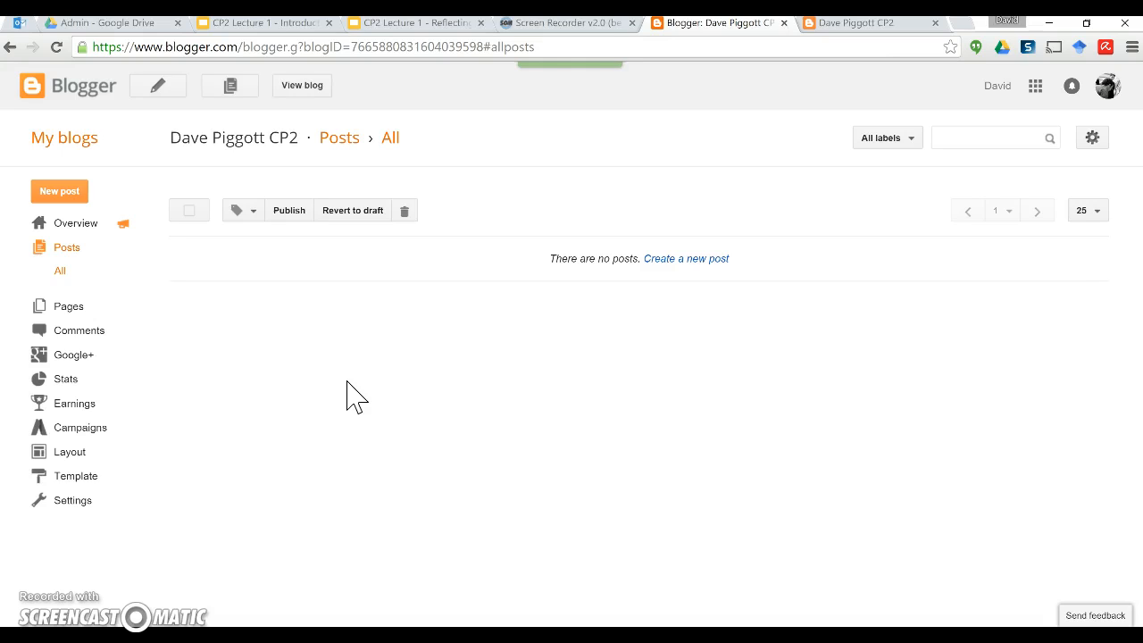
click(360, 393)
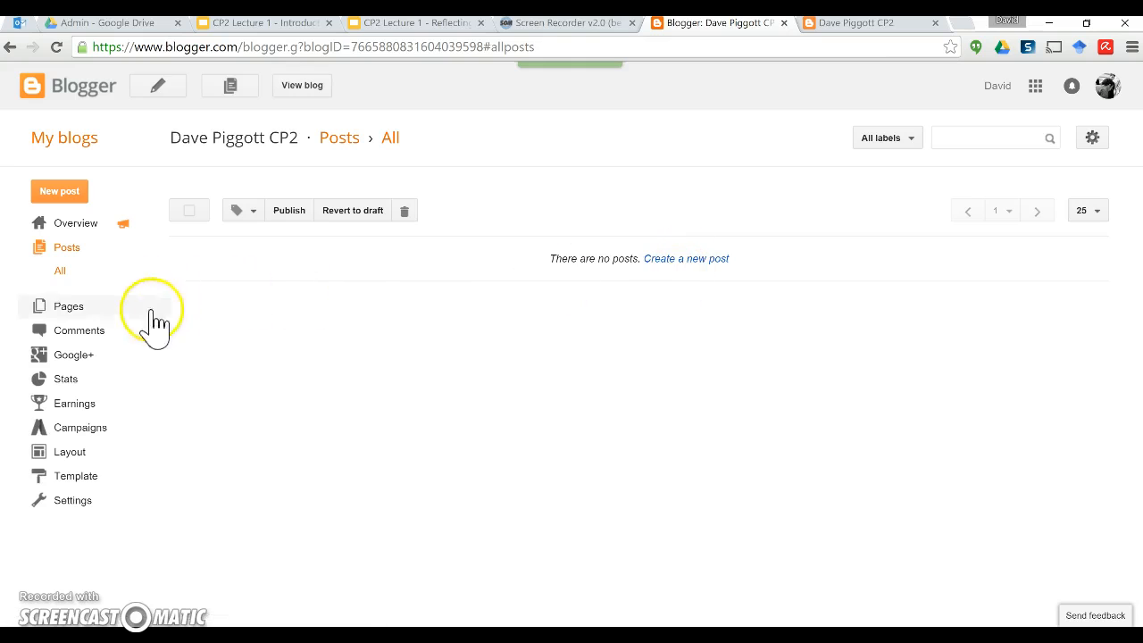
click(679, 259)
Step: Title the new post 'Quality questions!', correcting the misspelled word with a spelling suggestion
click(242, 132)
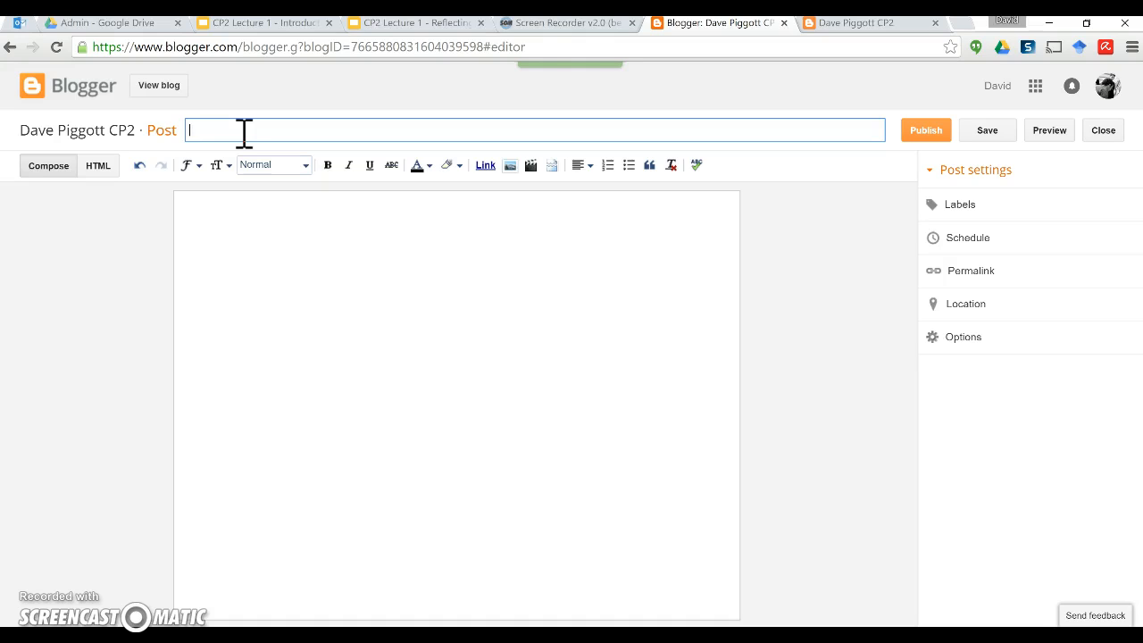
text(ty questions!)
right_click(199, 131)
click(225, 140)
click(283, 129)
text(!)
Step: Type placeholder text into the post body and start a new line
click(244, 227)
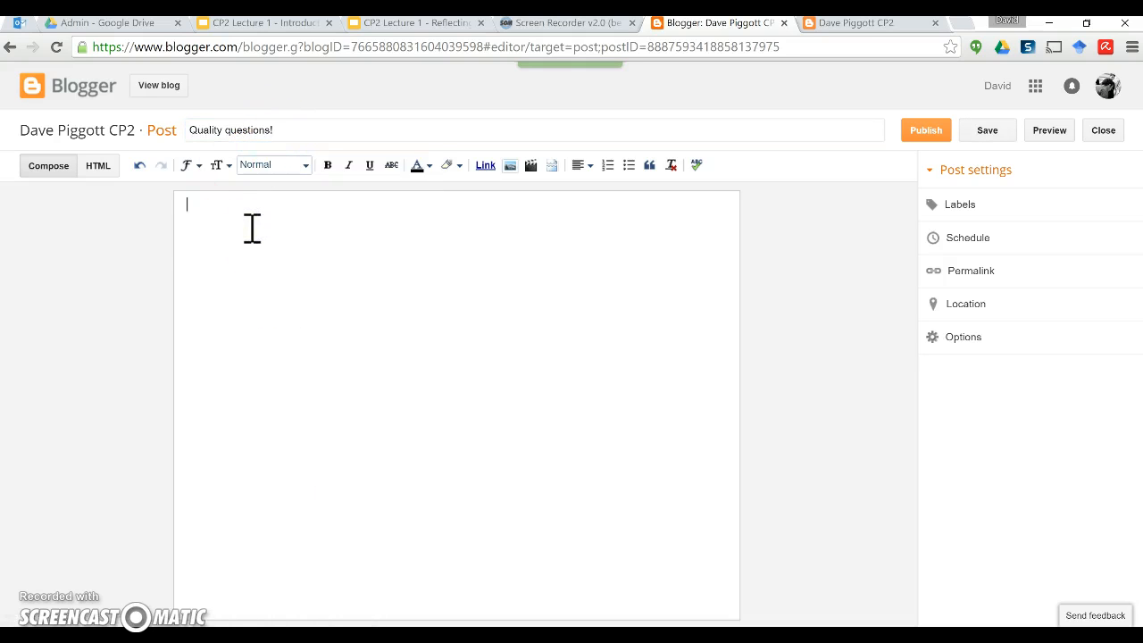
text(skdkjb;kjgb)
key(Return)
Step: Select 'session plan' and begin linking it, then cancel the link dialog
drag(251, 236, 187, 235)
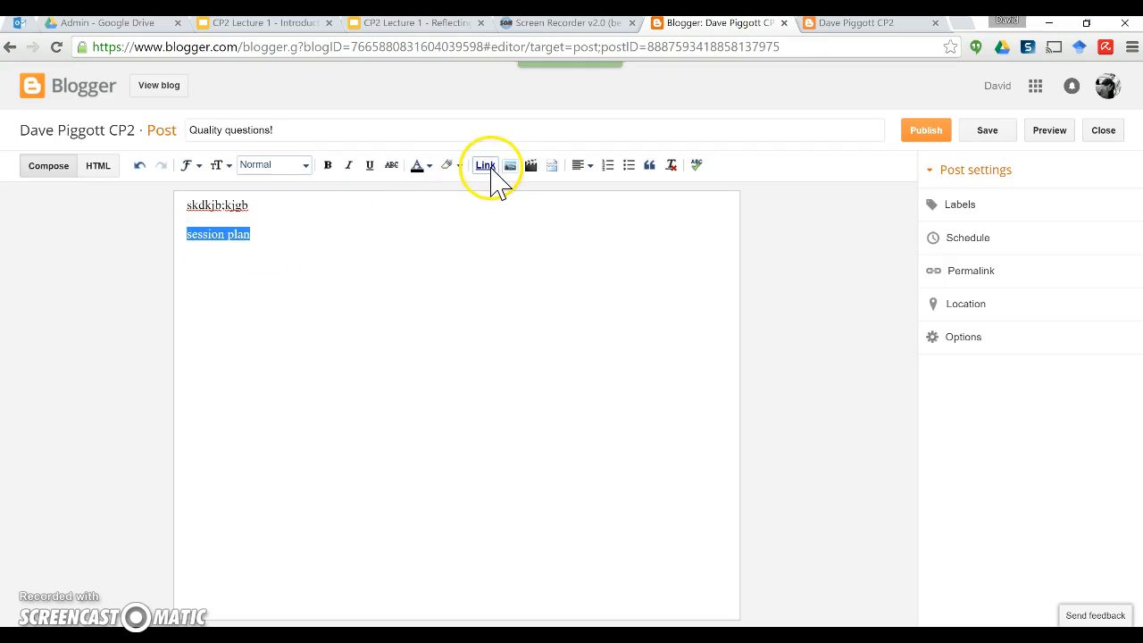
click(485, 166)
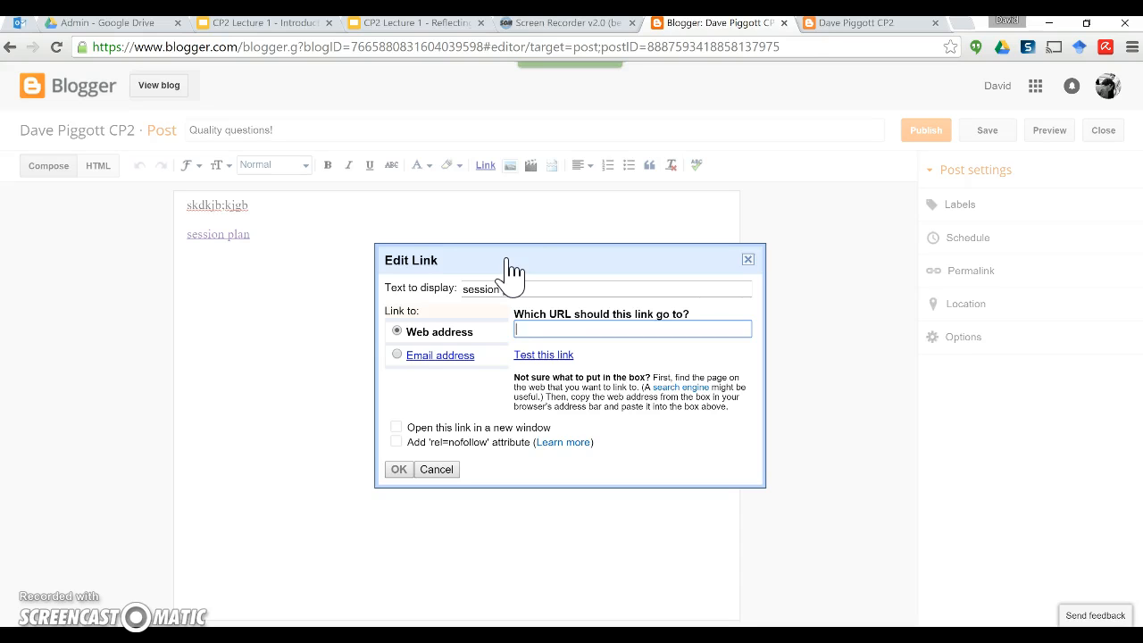
click(537, 330)
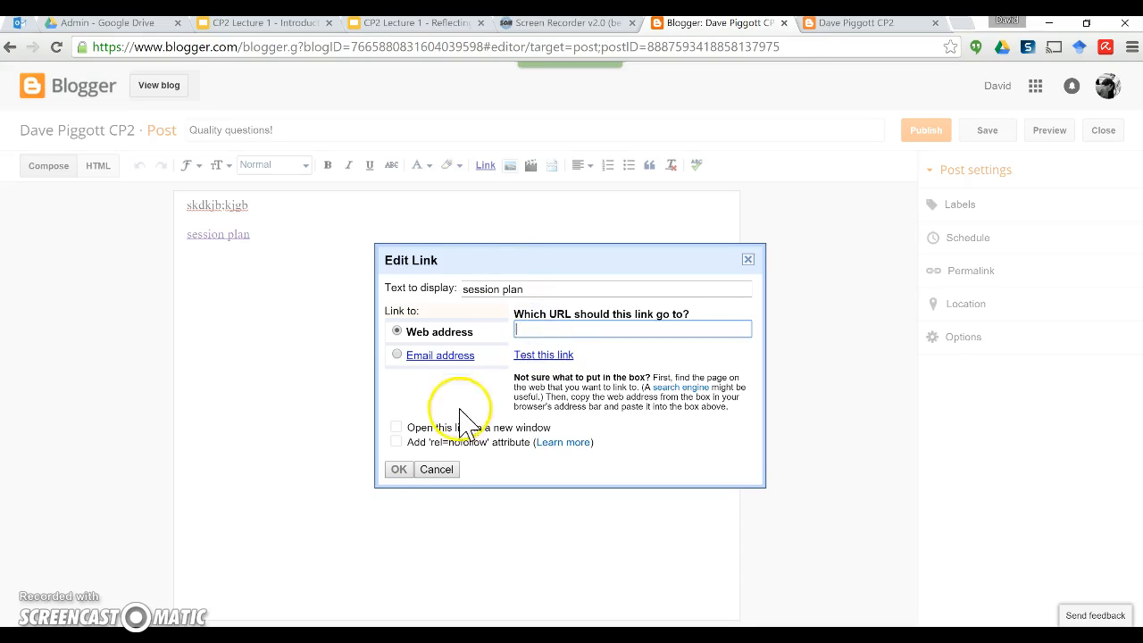
click(436, 469)
Step: Select and delete all the body text, leaving the post body empty
click(254, 222)
drag(188, 205, 332, 265)
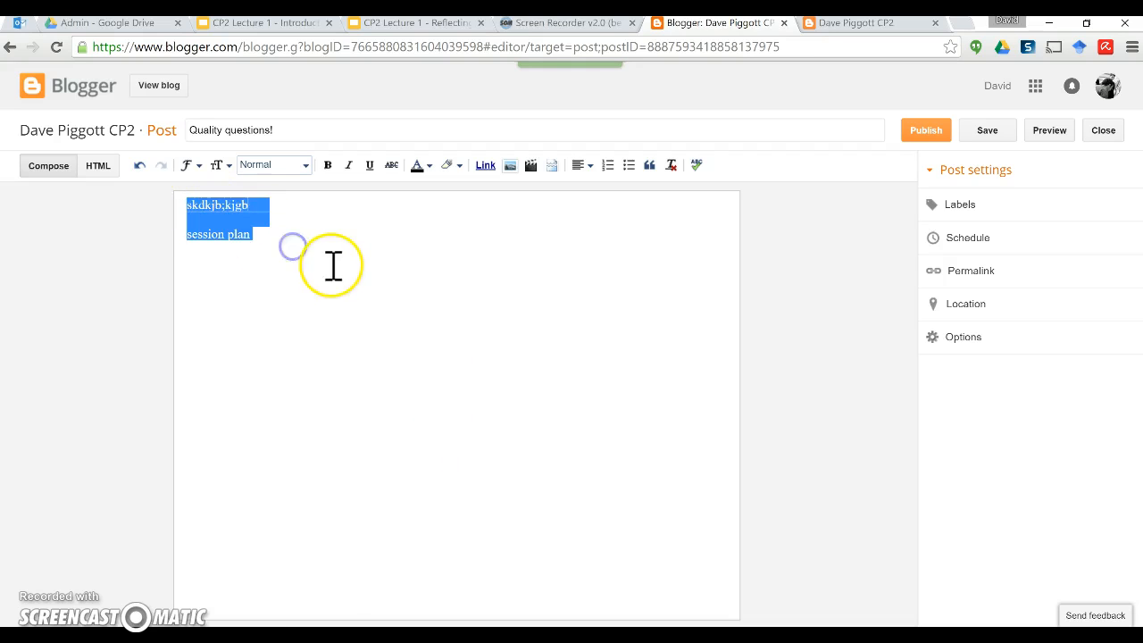
key(BackSpace)
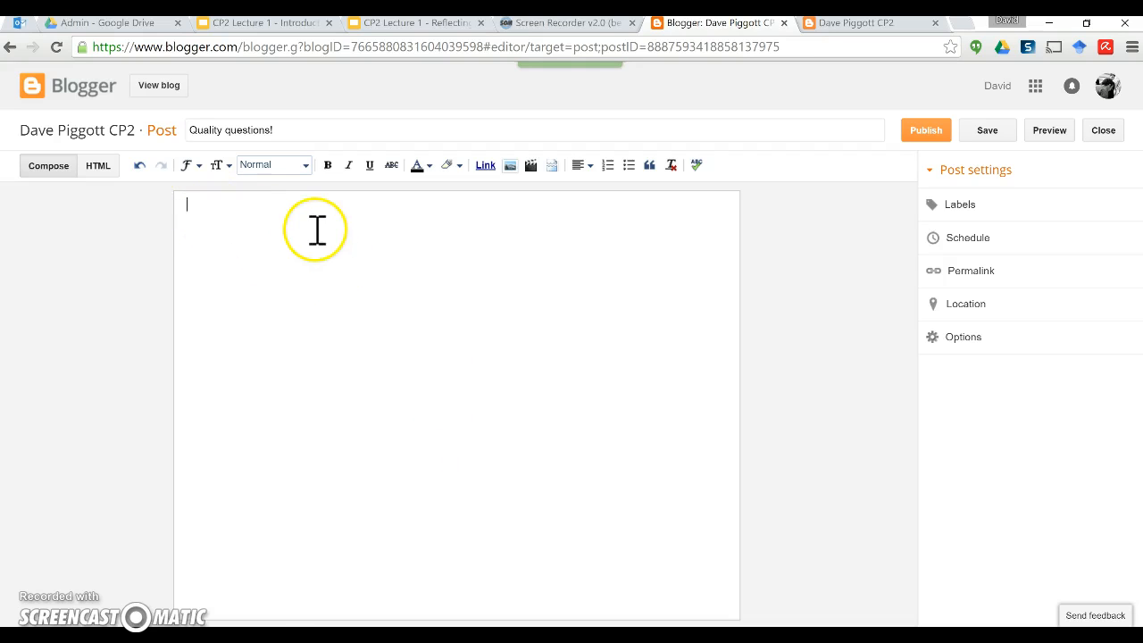
click(273, 216)
Step: Publish 'Quality questions!', then reopen it in the editor at its Labels setting
click(923, 134)
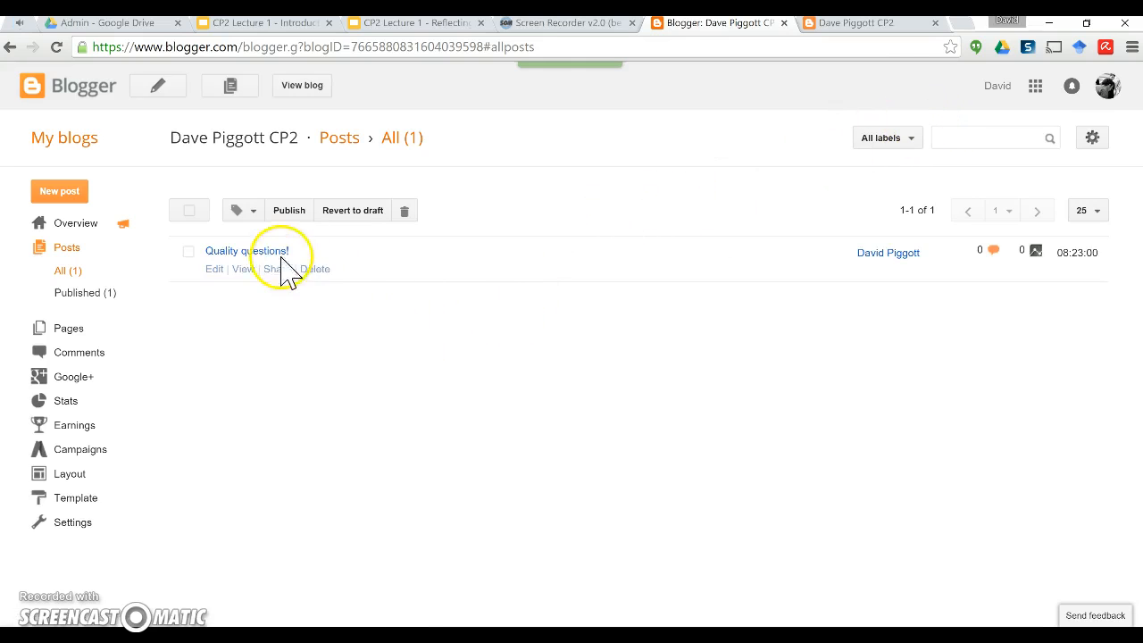
click(217, 270)
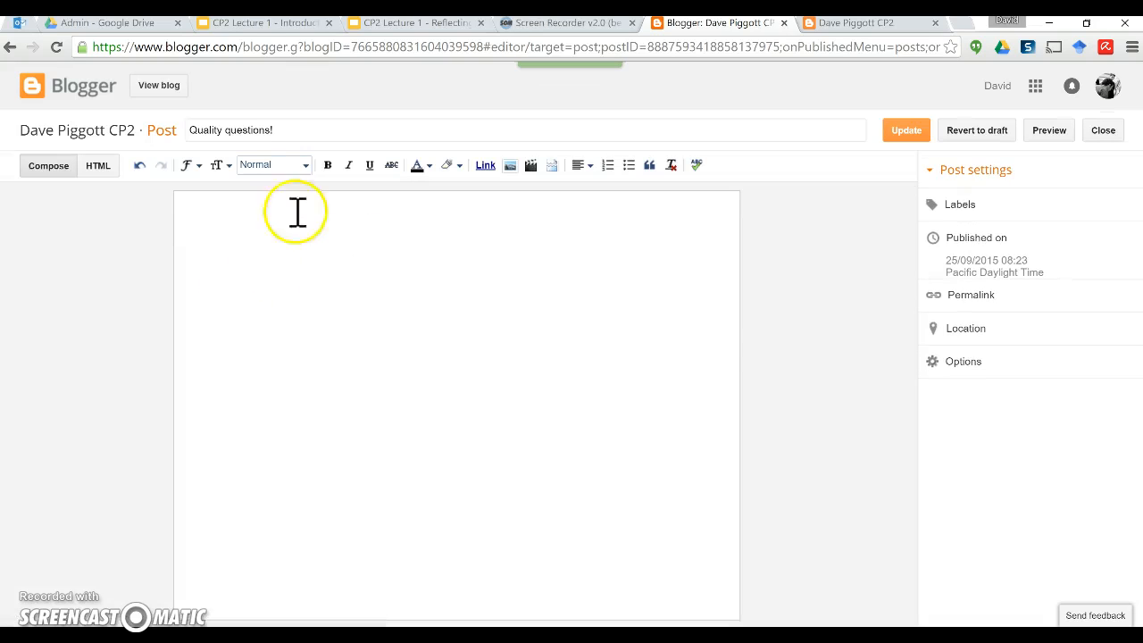
click(362, 242)
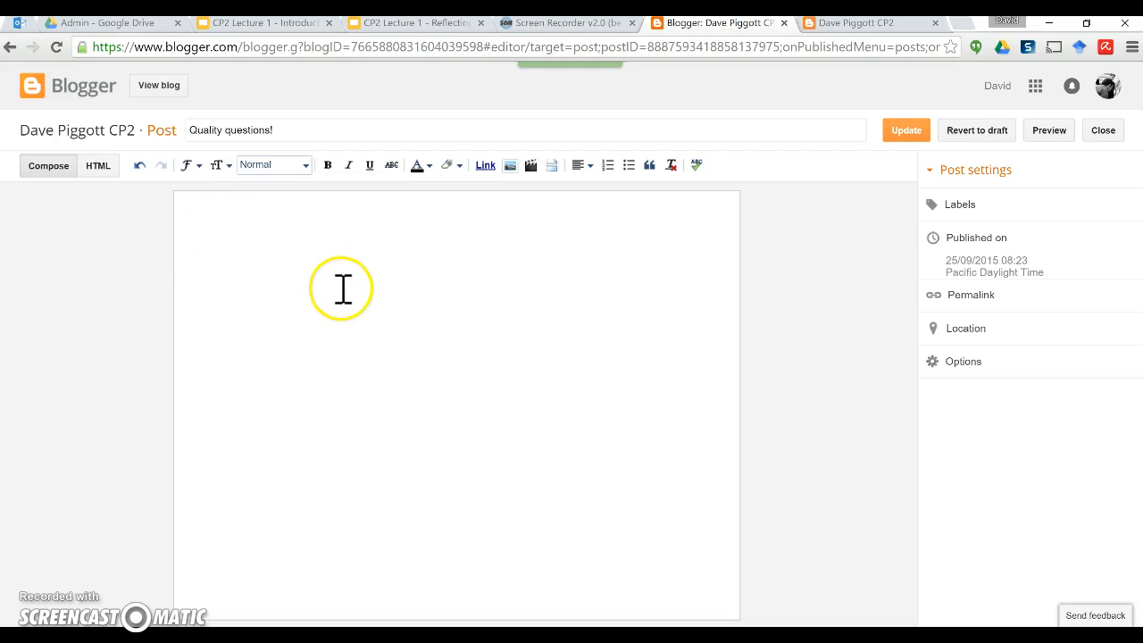
click(435, 285)
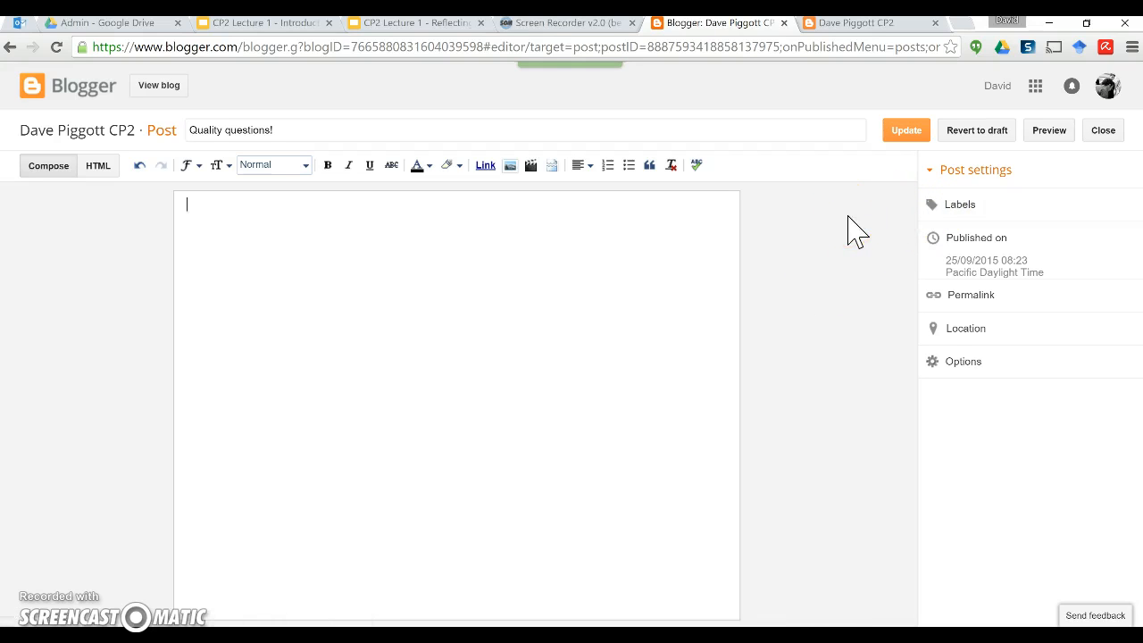
click(929, 208)
Step: Label the post Questions, football and TGfU, and update the published post
click(996, 245)
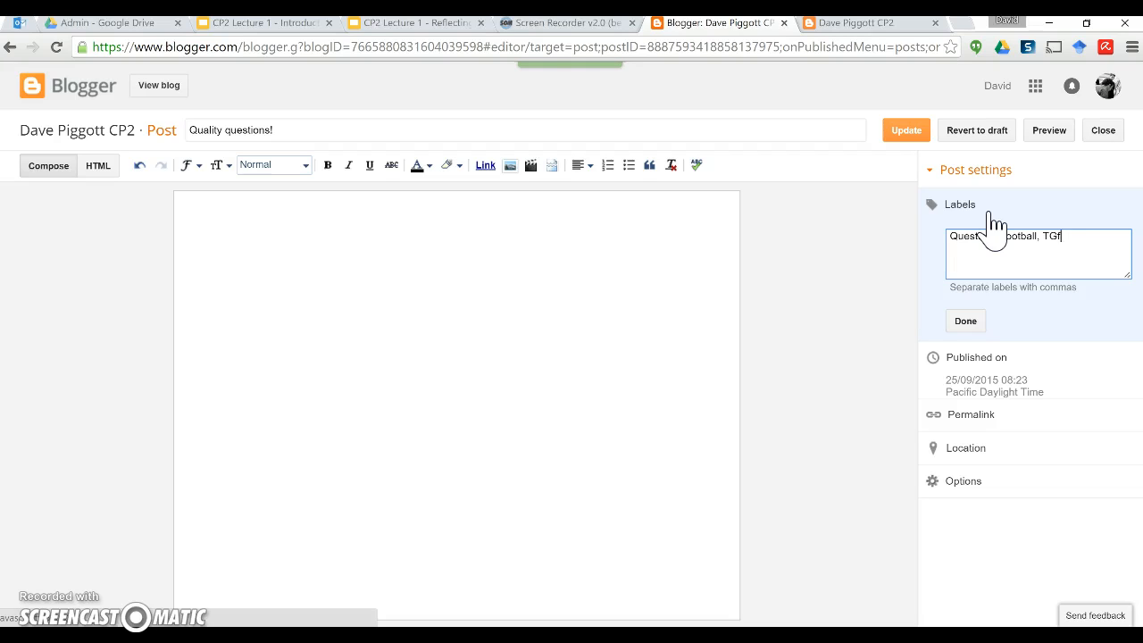
click(992, 239)
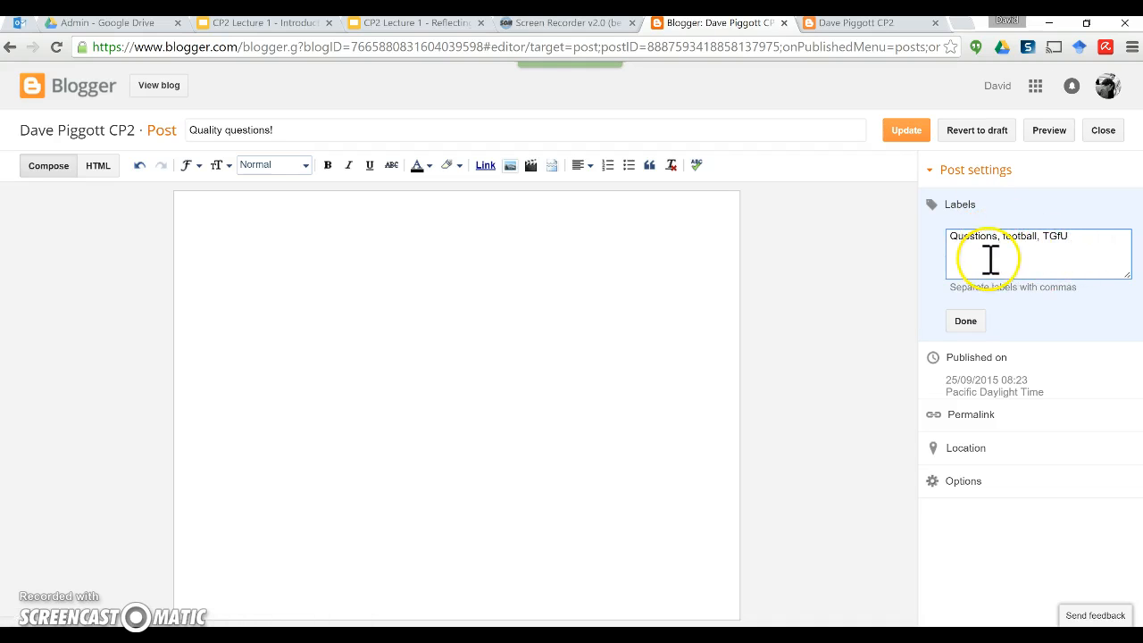
drag(1072, 243, 951, 240)
click(1082, 241)
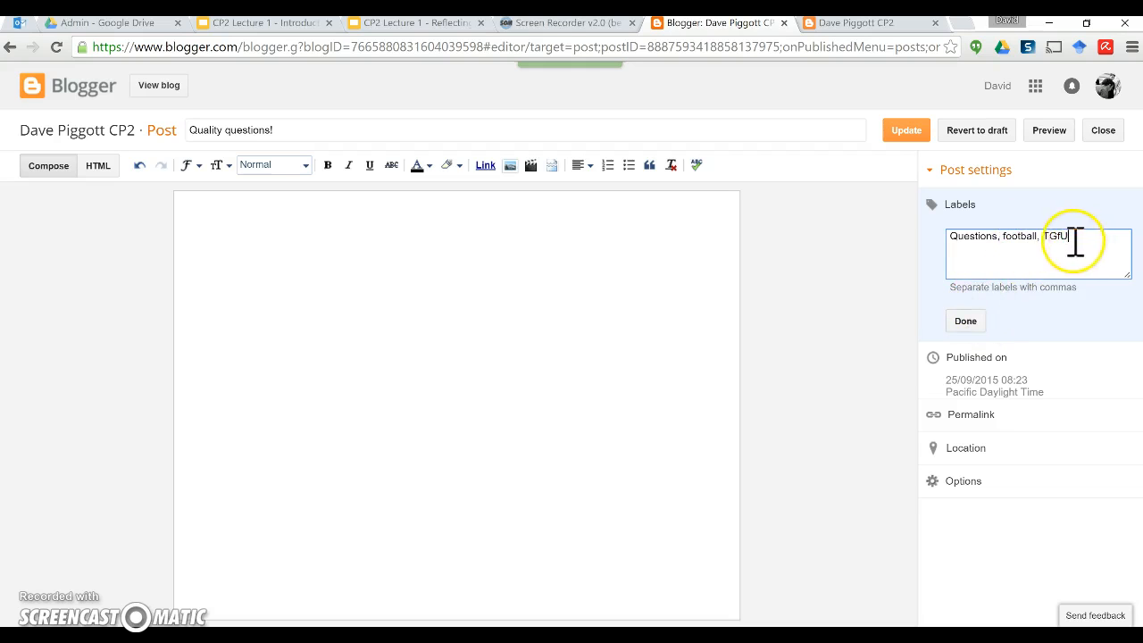
click(968, 322)
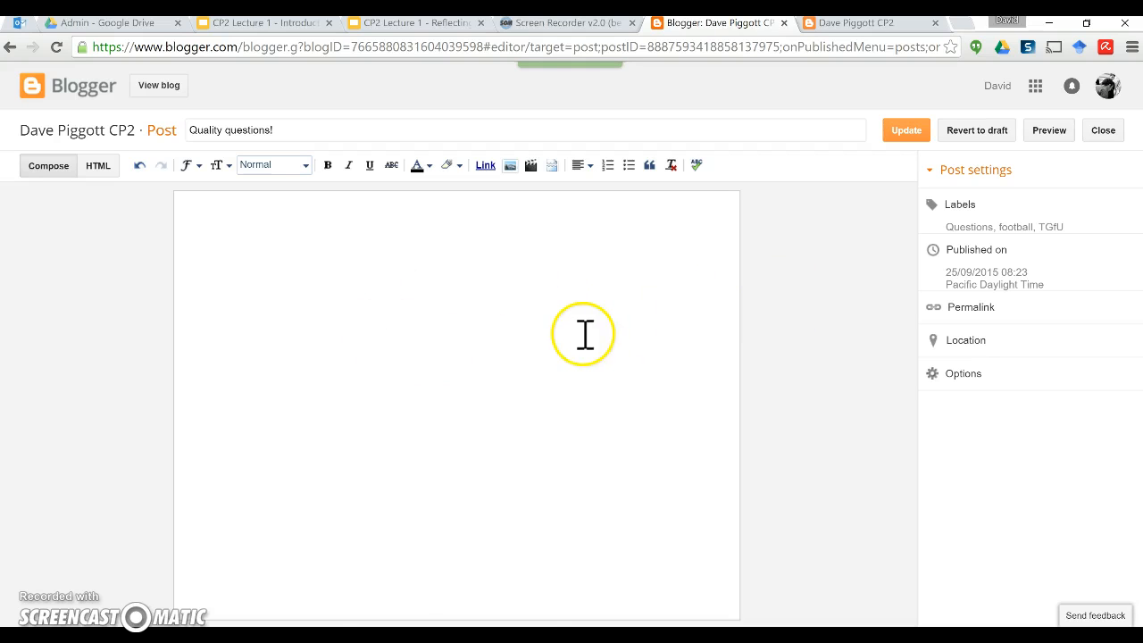
click(898, 132)
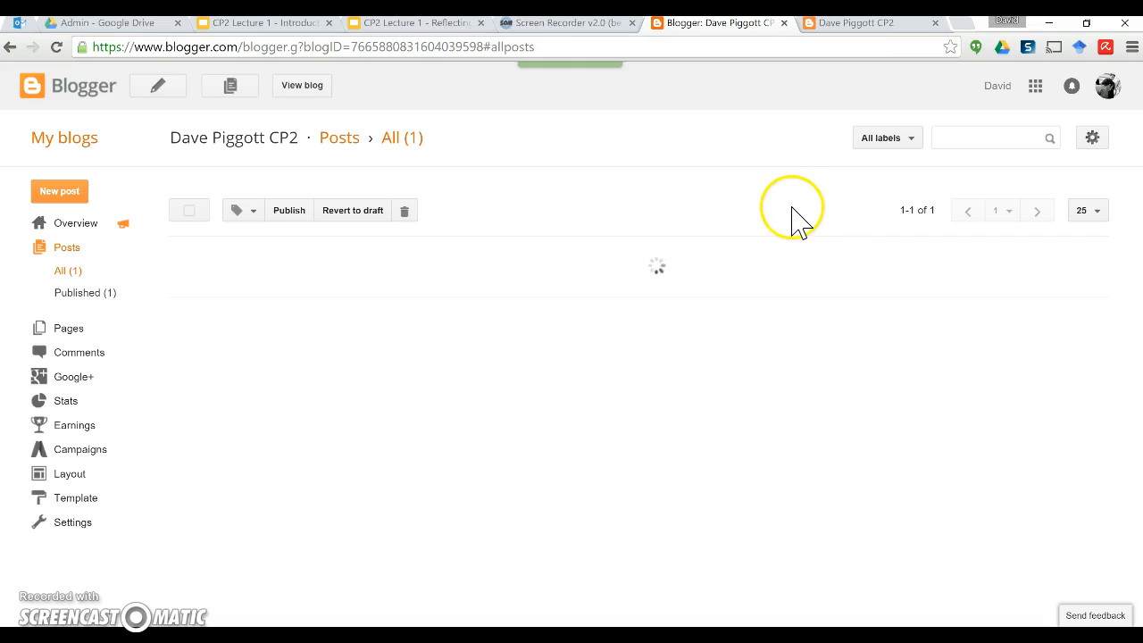
mouse_move(327, 256)
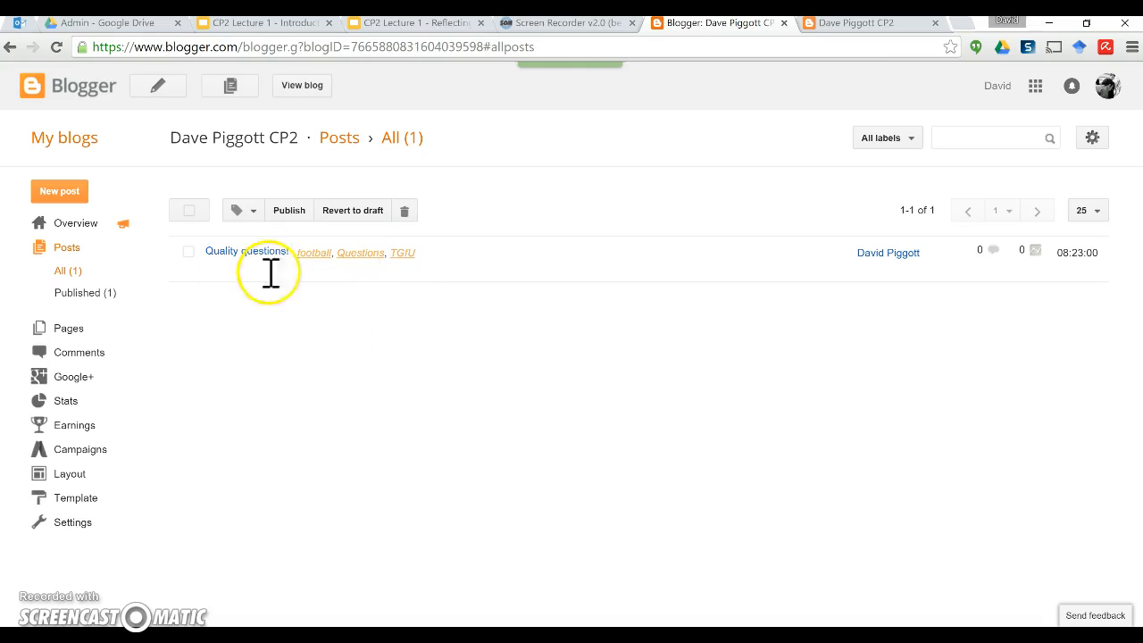
Step: In Layout, add a Labels gadget to the right sidebar (sidebar-right-1)
click(75, 476)
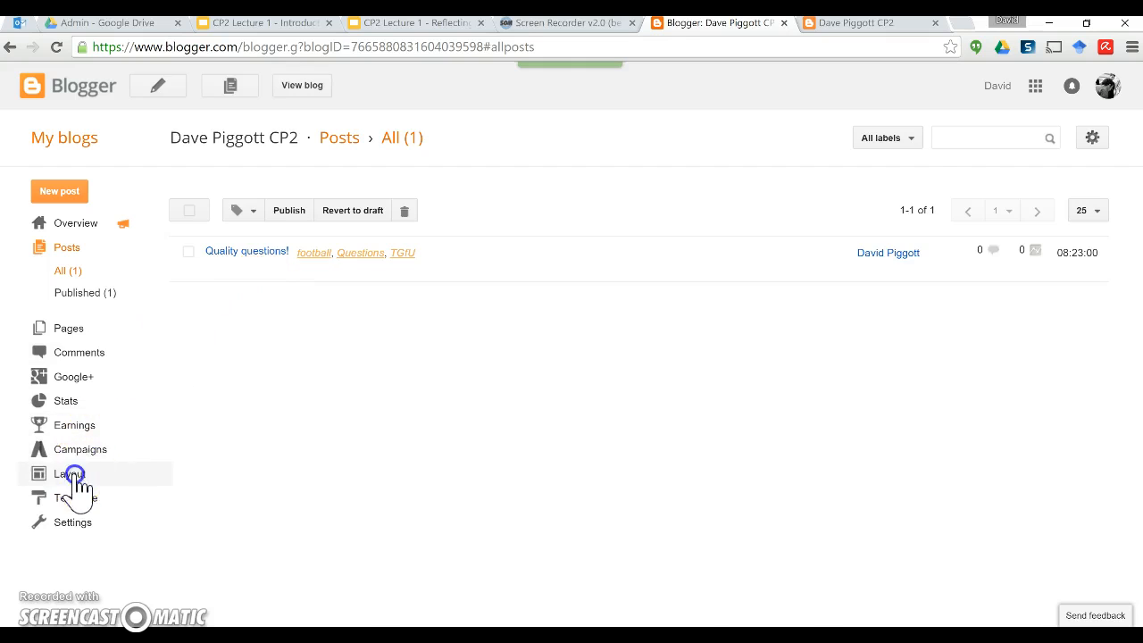
scroll(527, 375, down, 1)
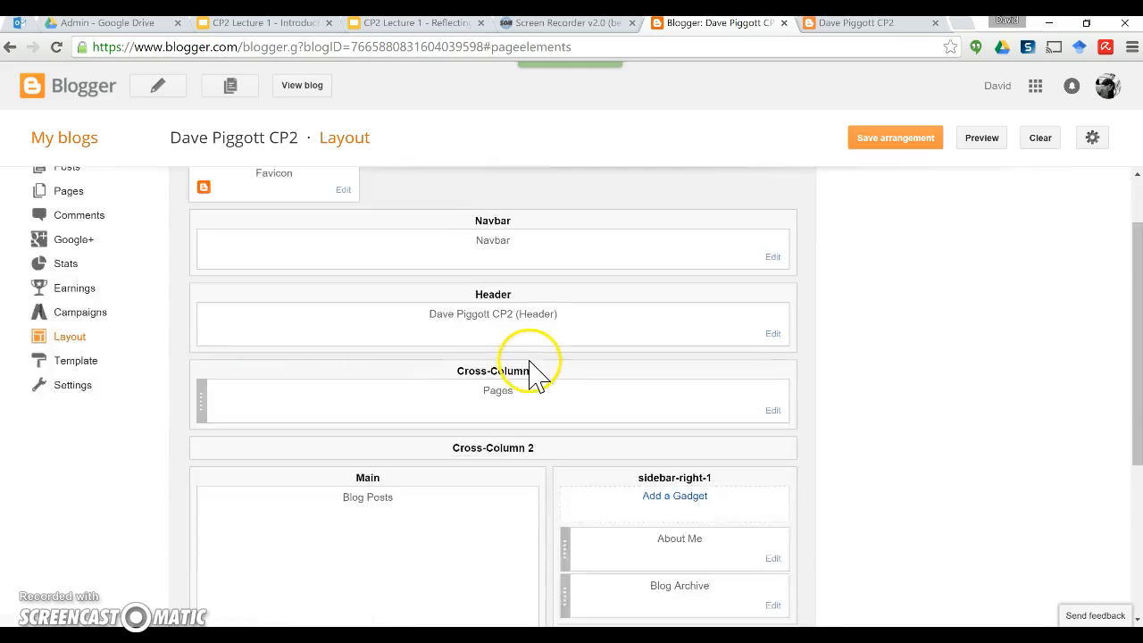
scroll(531, 375, down, 1)
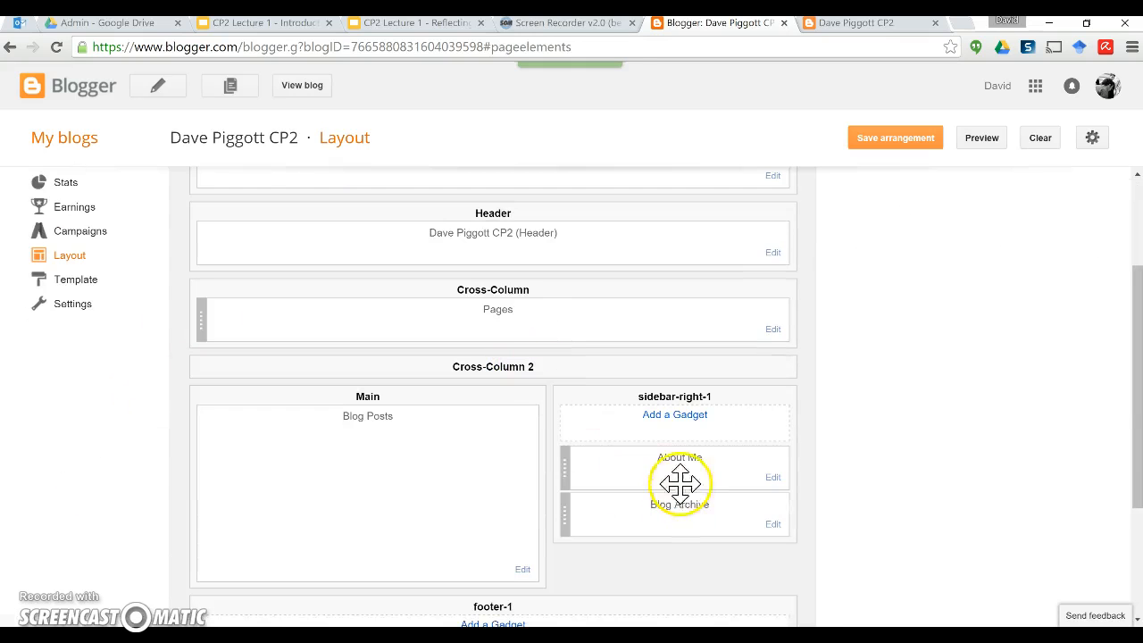
click(670, 419)
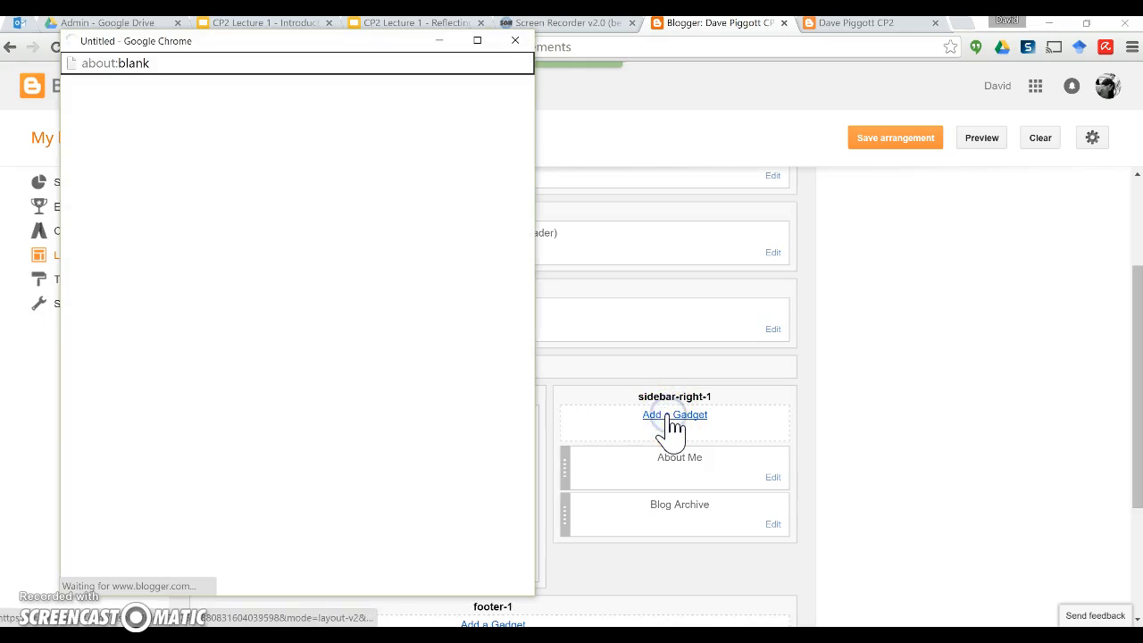
scroll(311, 352, down, 3)
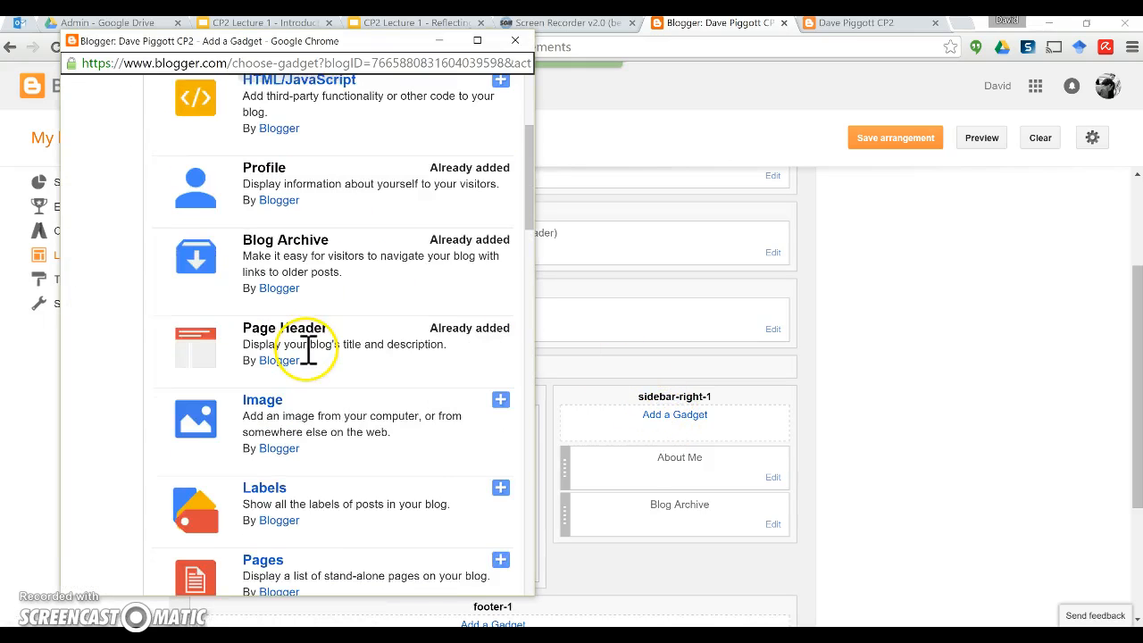
scroll(308, 351, down, 1)
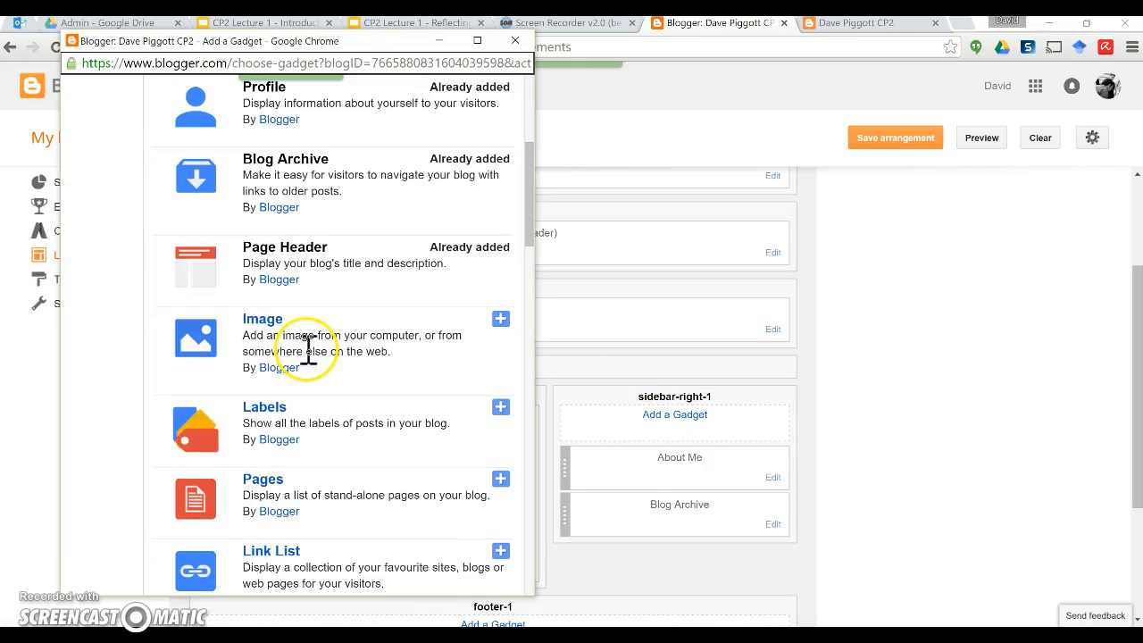
click(500, 408)
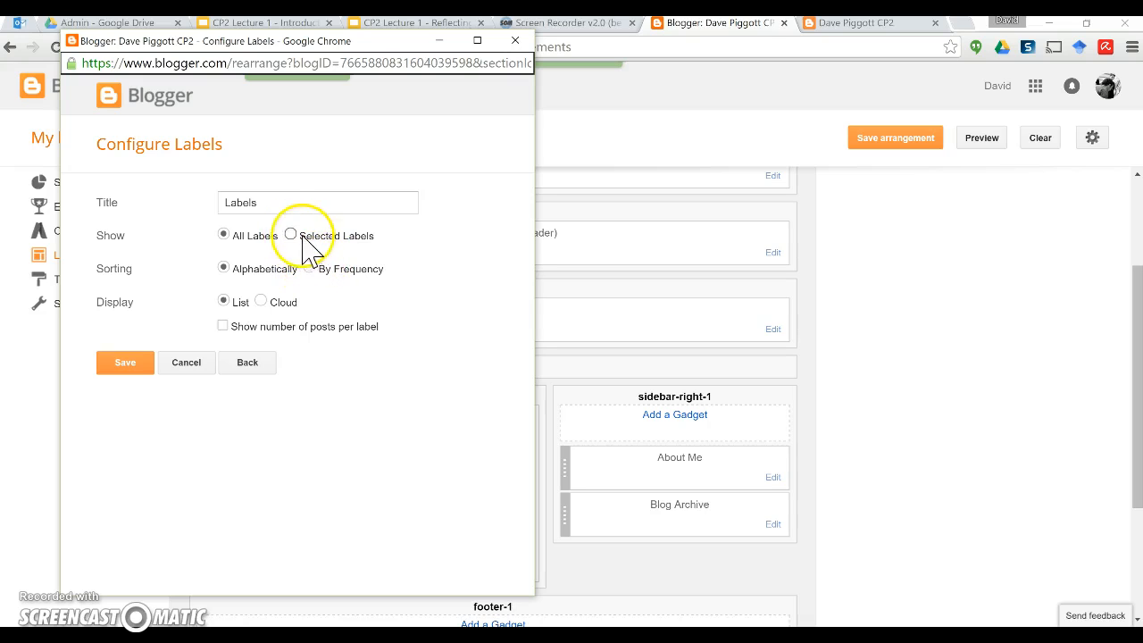
Step: Set the Labels gadget to sort by frequency and display as a cloud, then save the arrangement
click(310, 268)
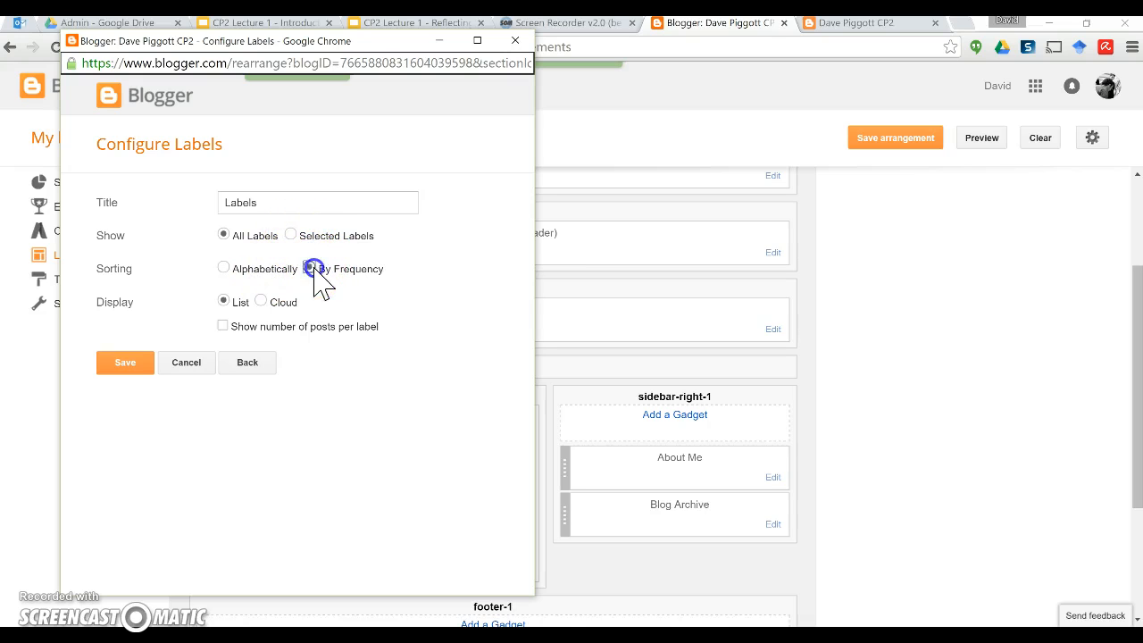
click(260, 301)
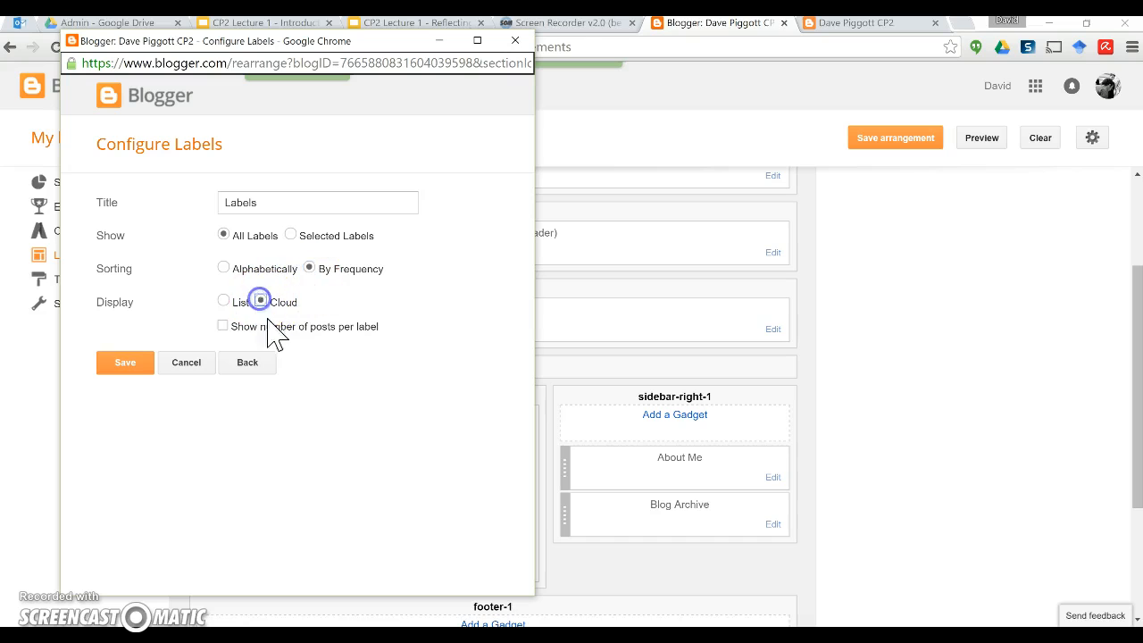
click(130, 364)
click(187, 366)
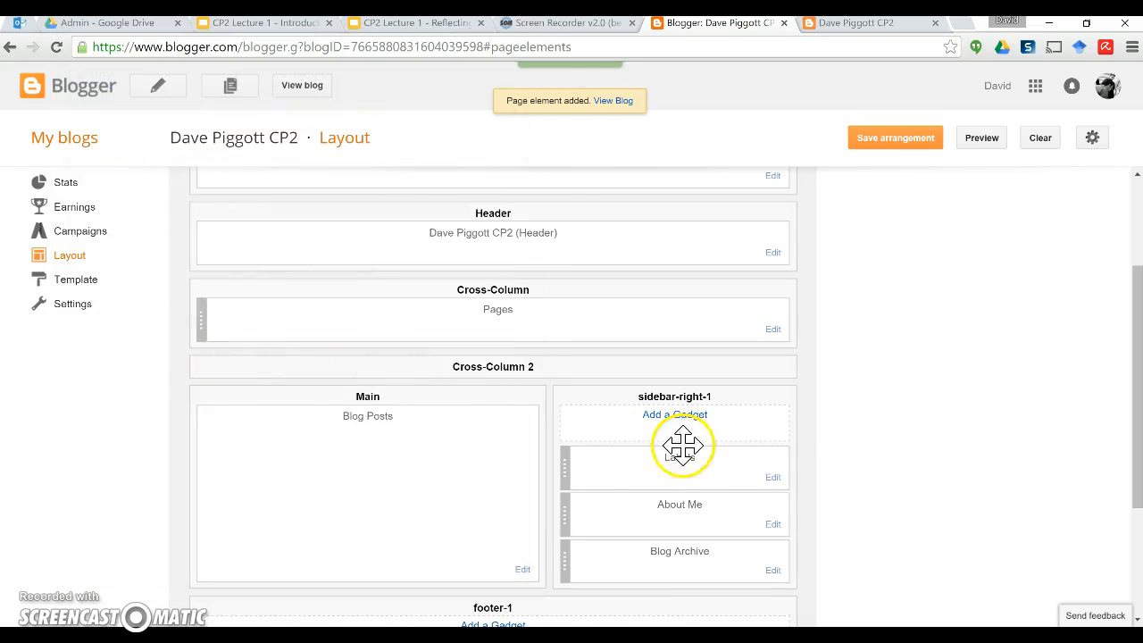
click(906, 154)
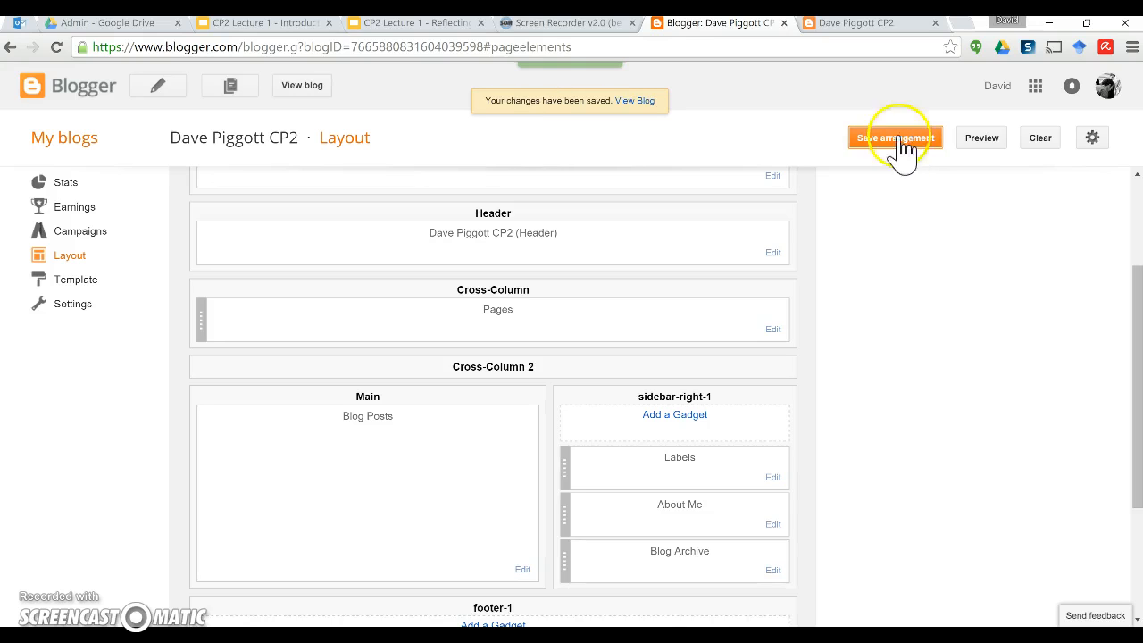
click(860, 24)
Step: Reload the live blog to show 'Quality questions!' and the new sidebar Labels list
click(56, 48)
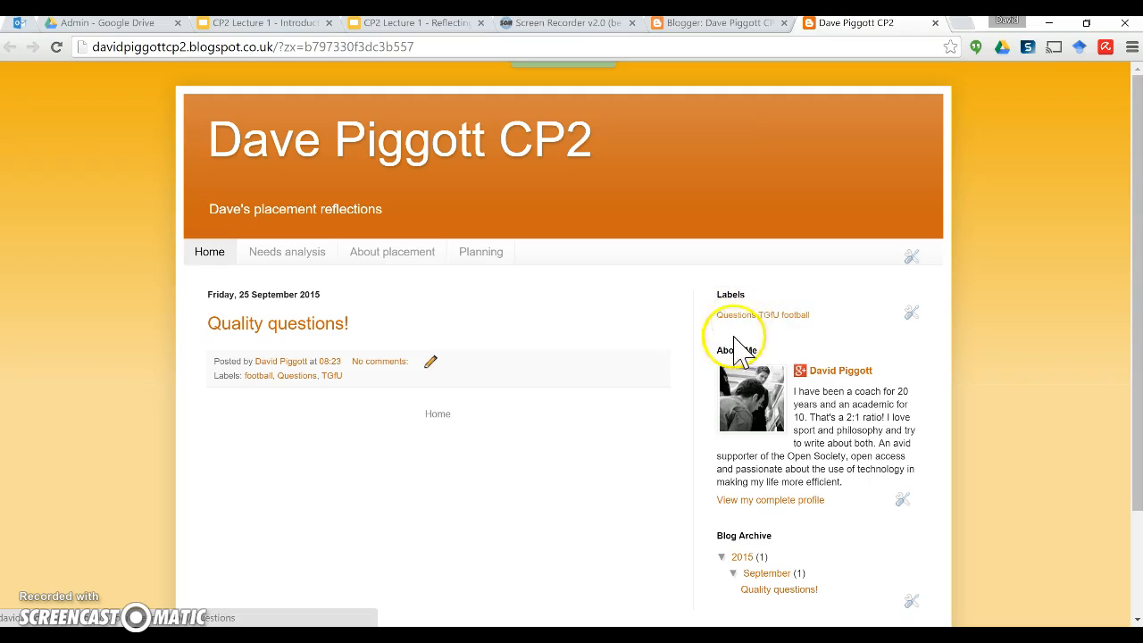
click(644, 478)
click(632, 476)
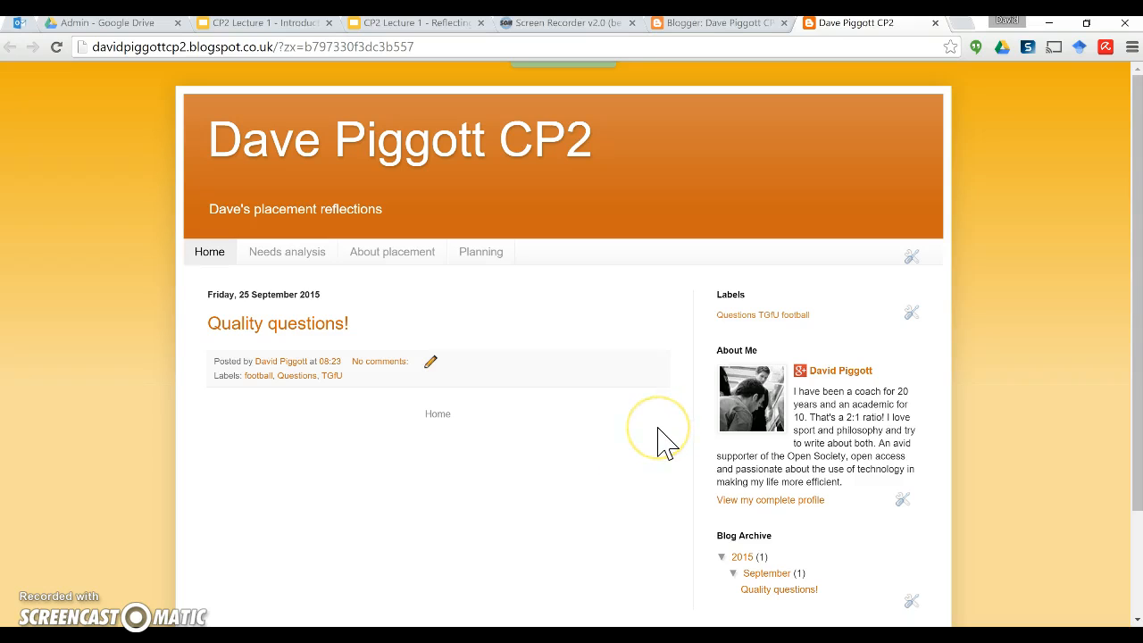
Step: Return to the Layout tab and go to the Blogger dashboard listing all blogs
click(721, 23)
click(266, 283)
scroll(90, 357, up, 3)
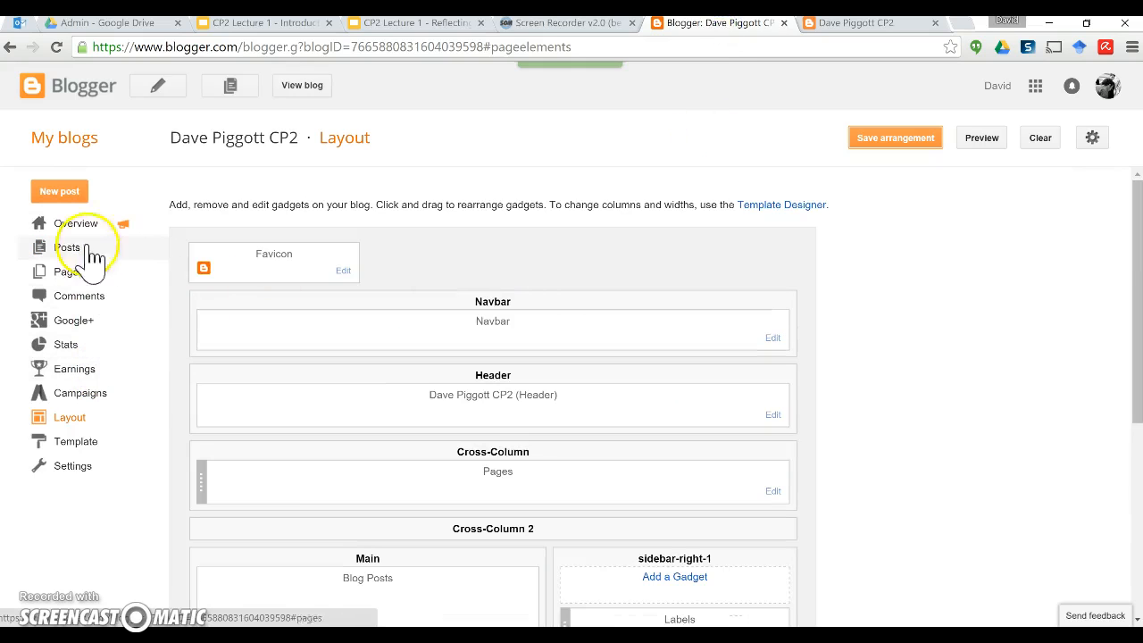
click(67, 86)
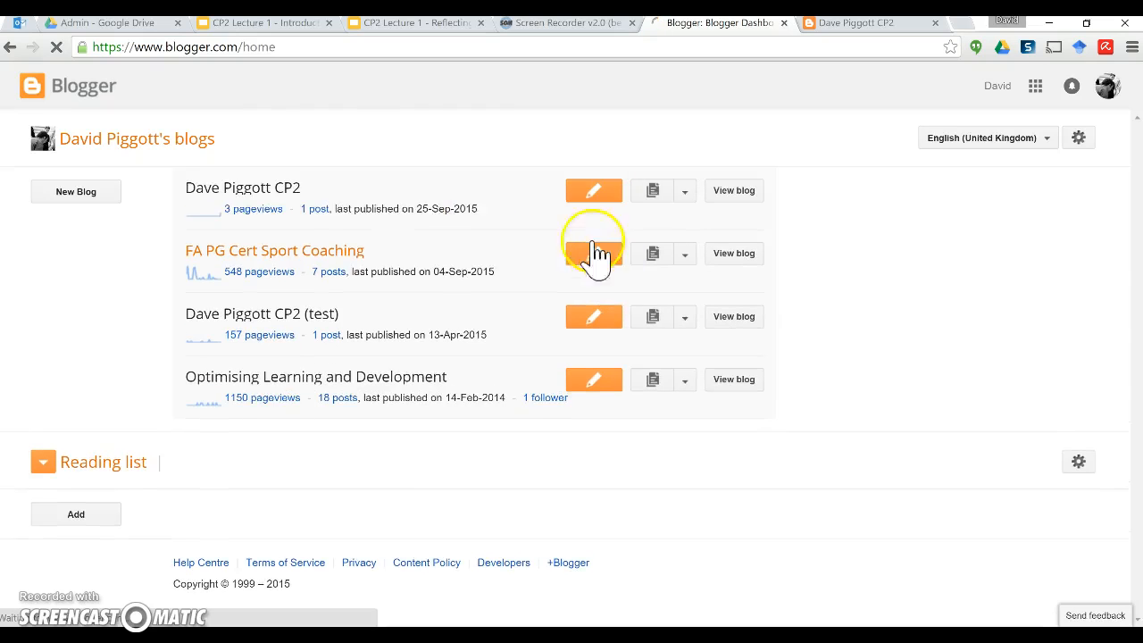
Step: Scroll to the dashboard footer and follow the Help Centre link
scroll(152, 369, down, 2)
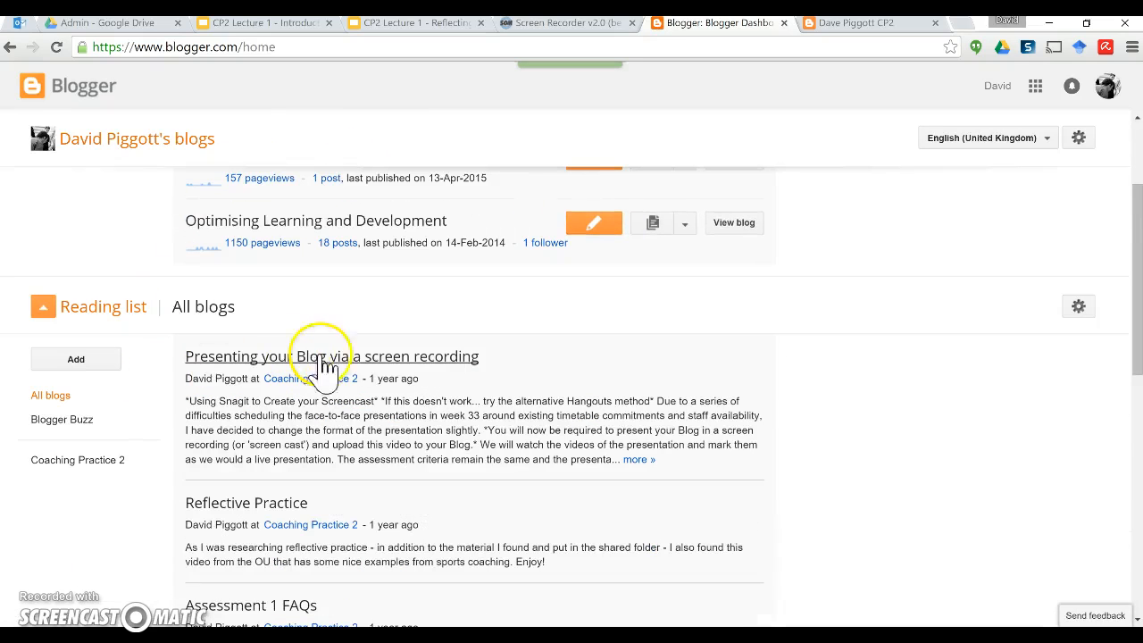
scroll(959, 441, up, 2)
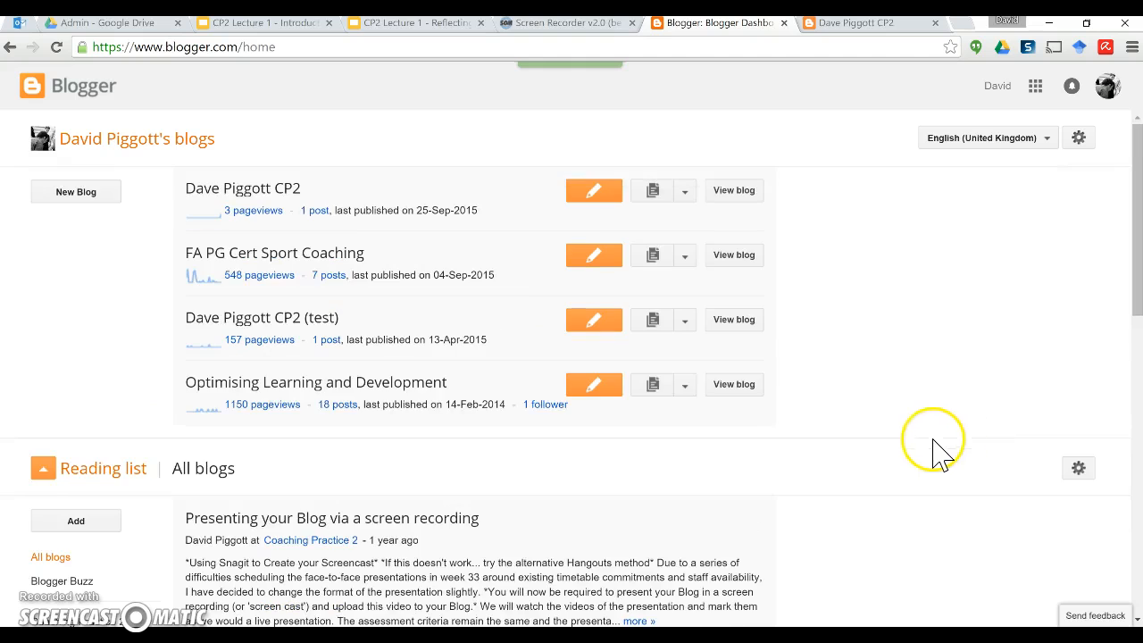
scroll(928, 456, down, 5)
scroll(842, 402, down, 5)
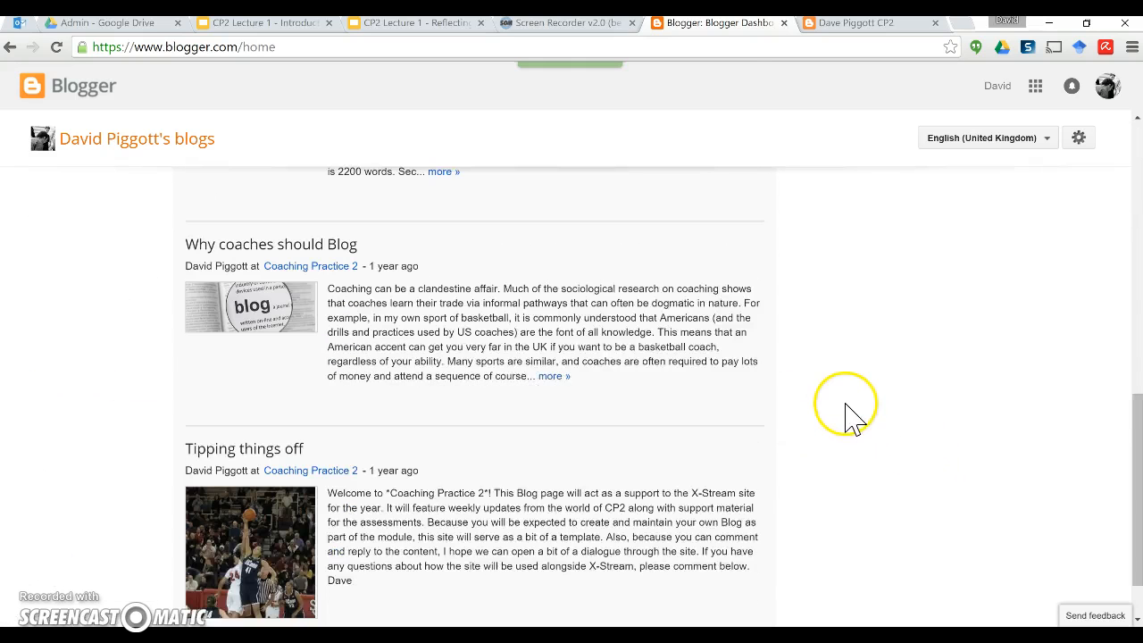
scroll(722, 474, up, 3)
scroll(721, 477, down, 3)
click(211, 582)
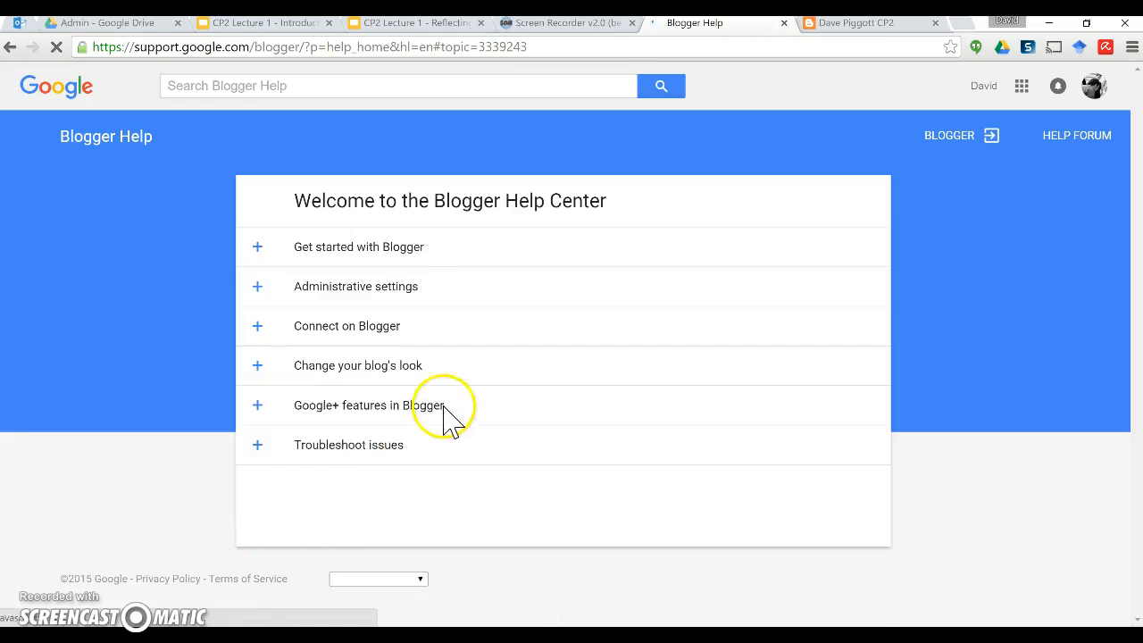
Step: Expand the 'Get started with Blogger' topic list in the Blogger Help Center
click(371, 254)
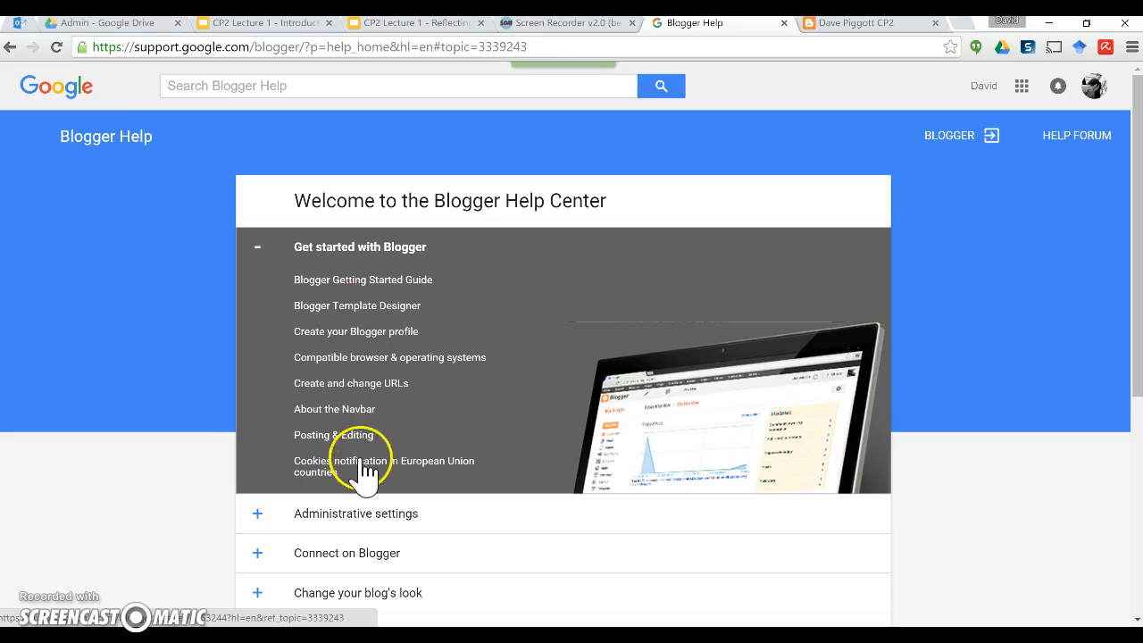
scroll(553, 420, down, 3)
scroll(551, 421, up, 1)
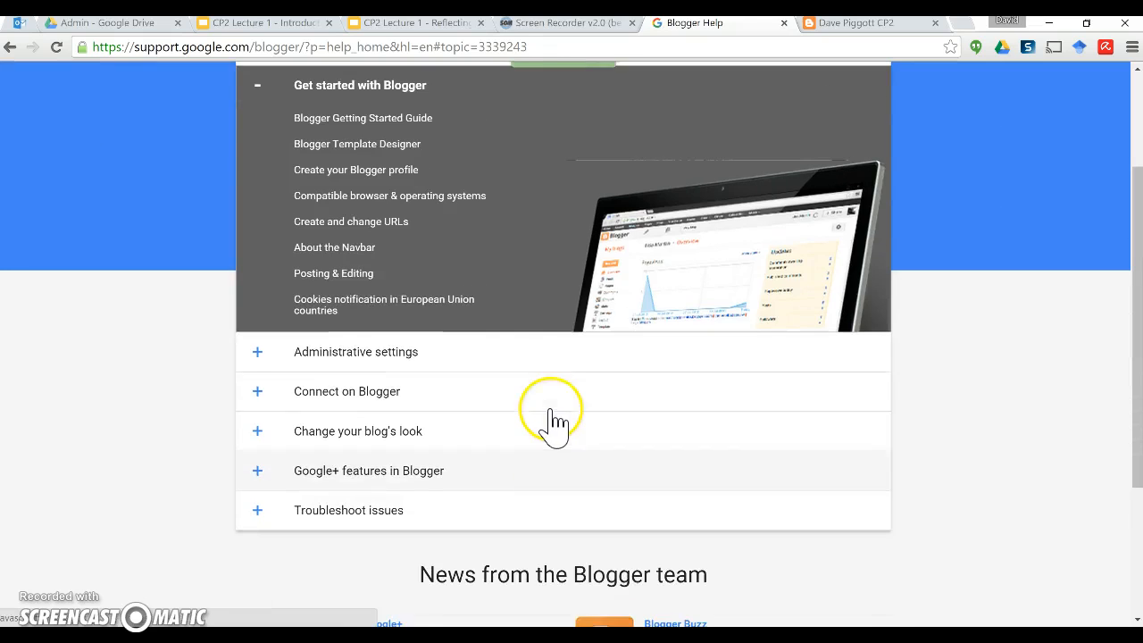
scroll(526, 299, up, 1)
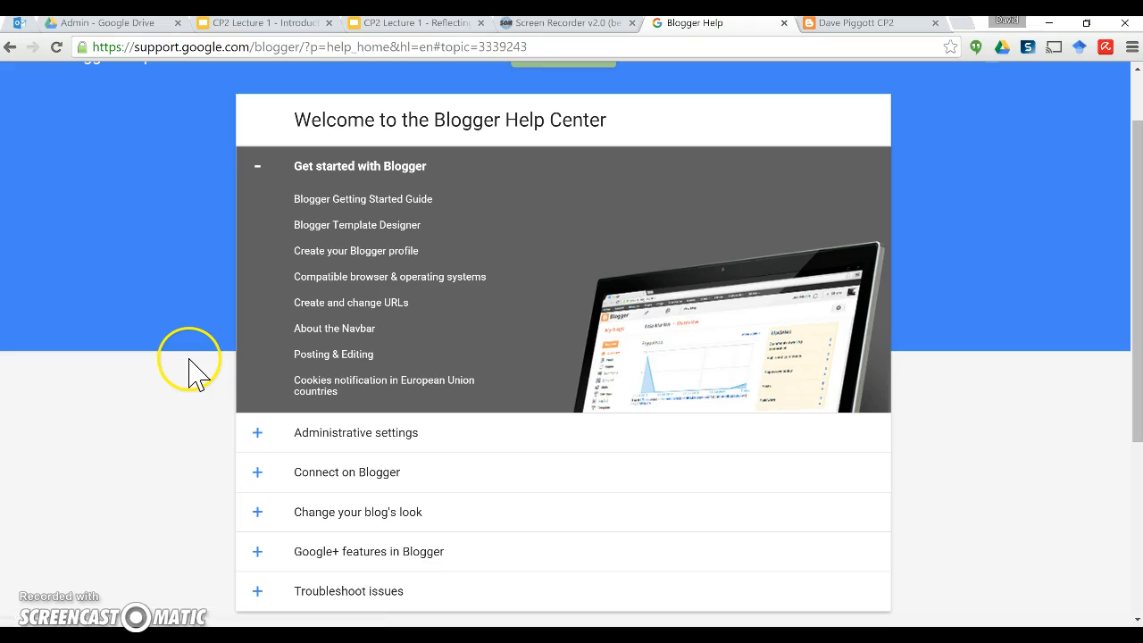
scroll(713, 206, up, 1)
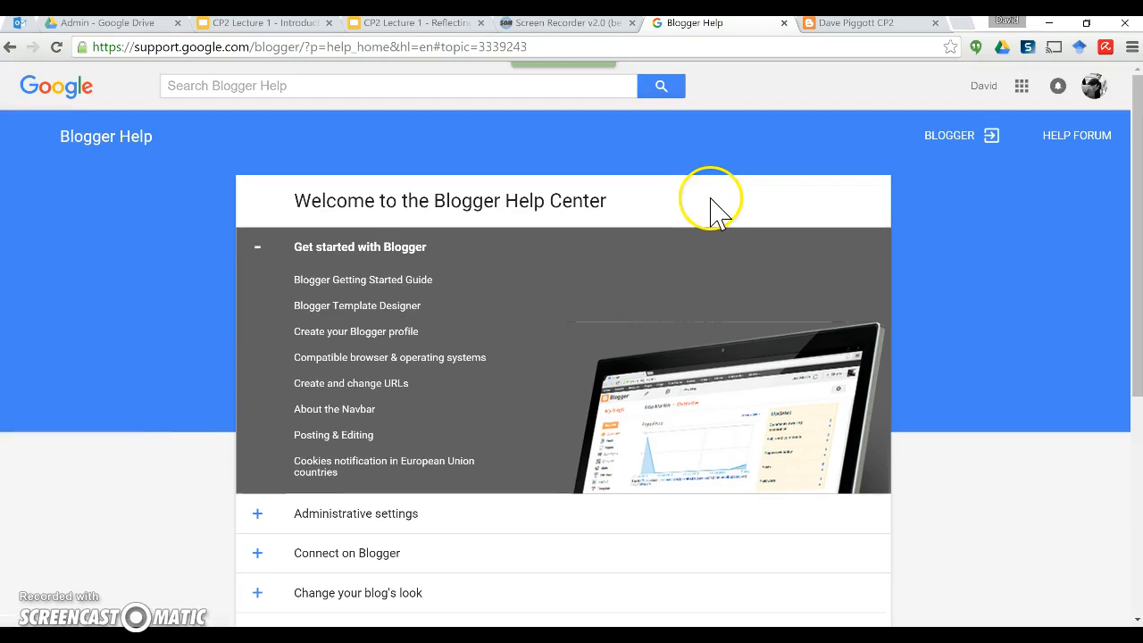